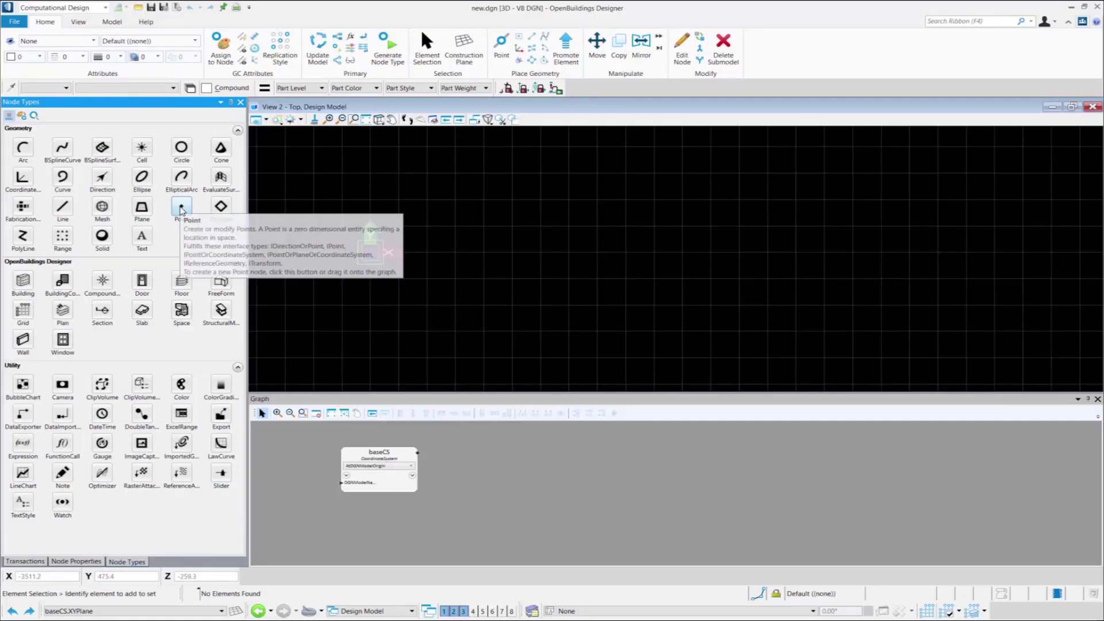
Step: Add a point1 Point node to the graph beside baseCS
click(179, 199)
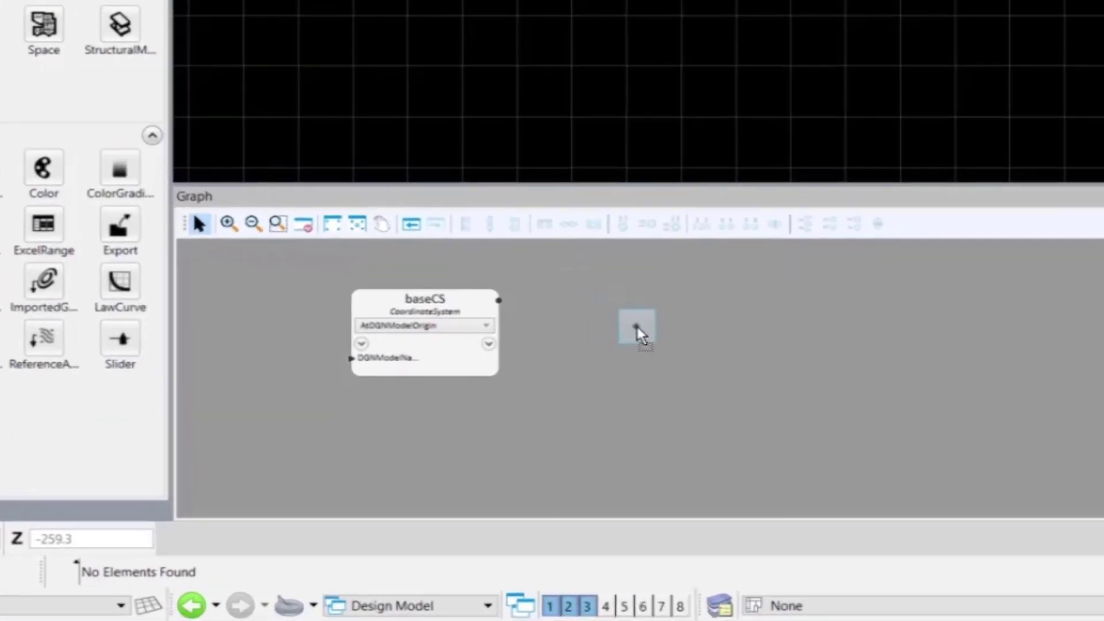
click(491, 467)
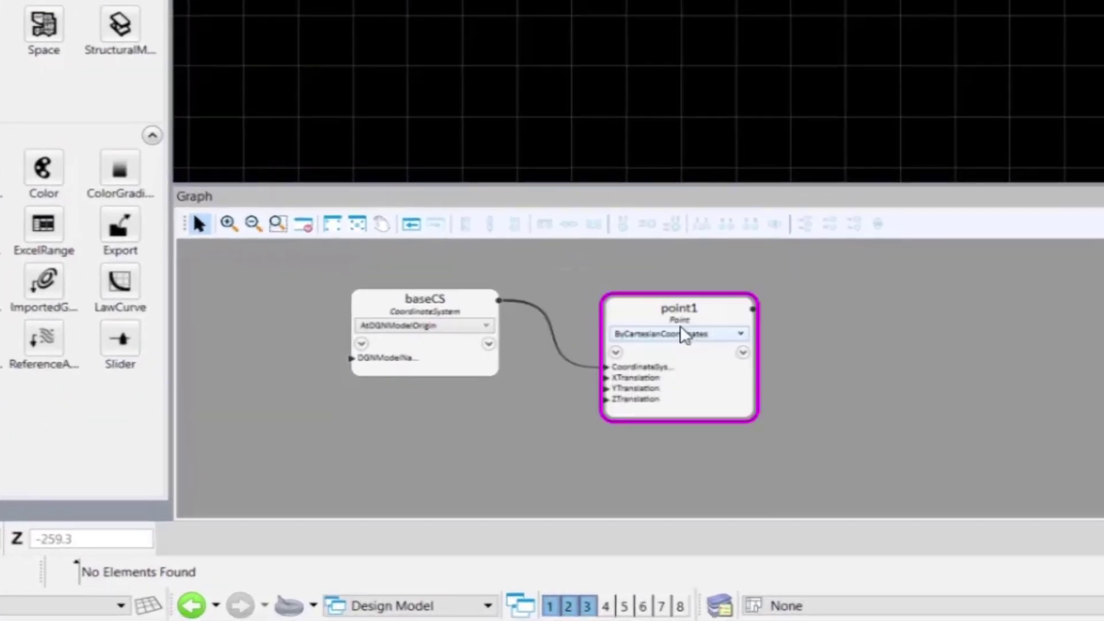
drag(687, 321, 681, 307)
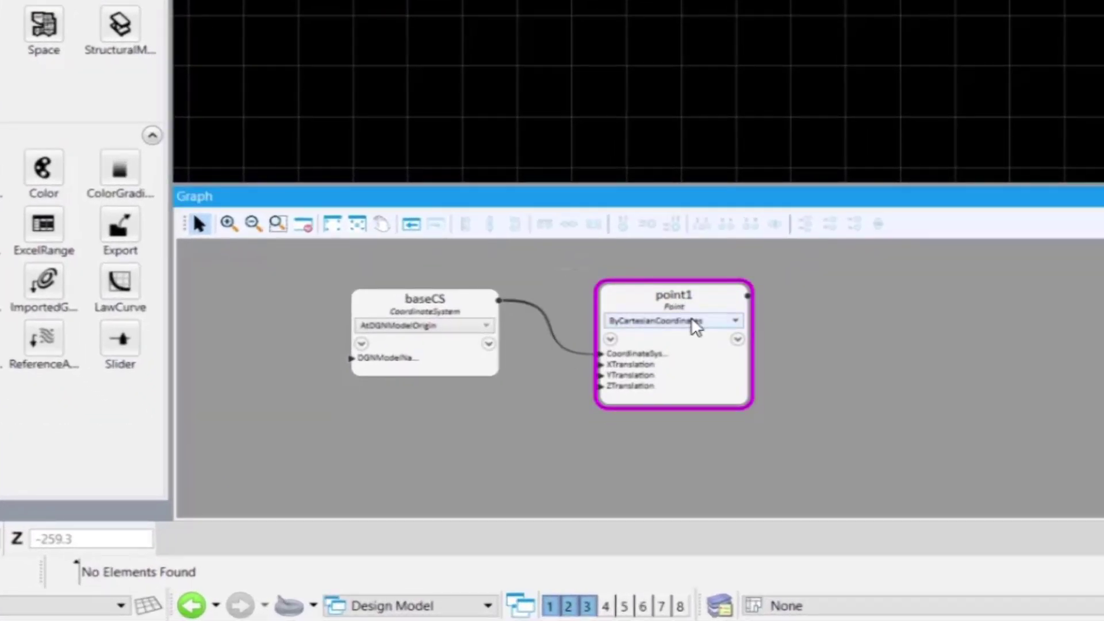
click(892, 378)
scroll(892, 378, up, 1)
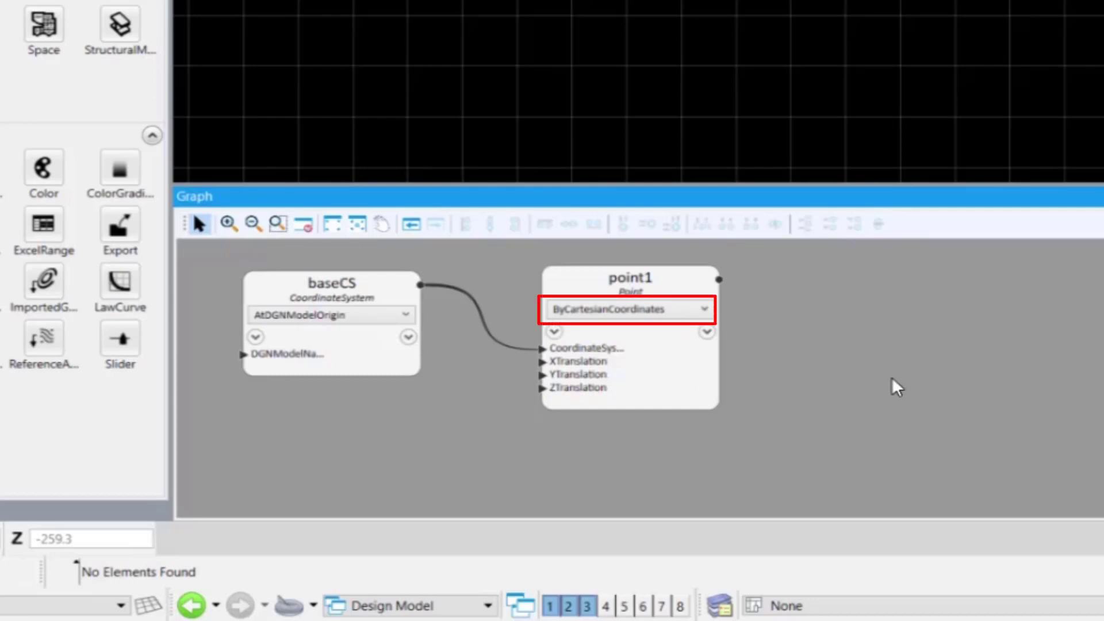
click(681, 385)
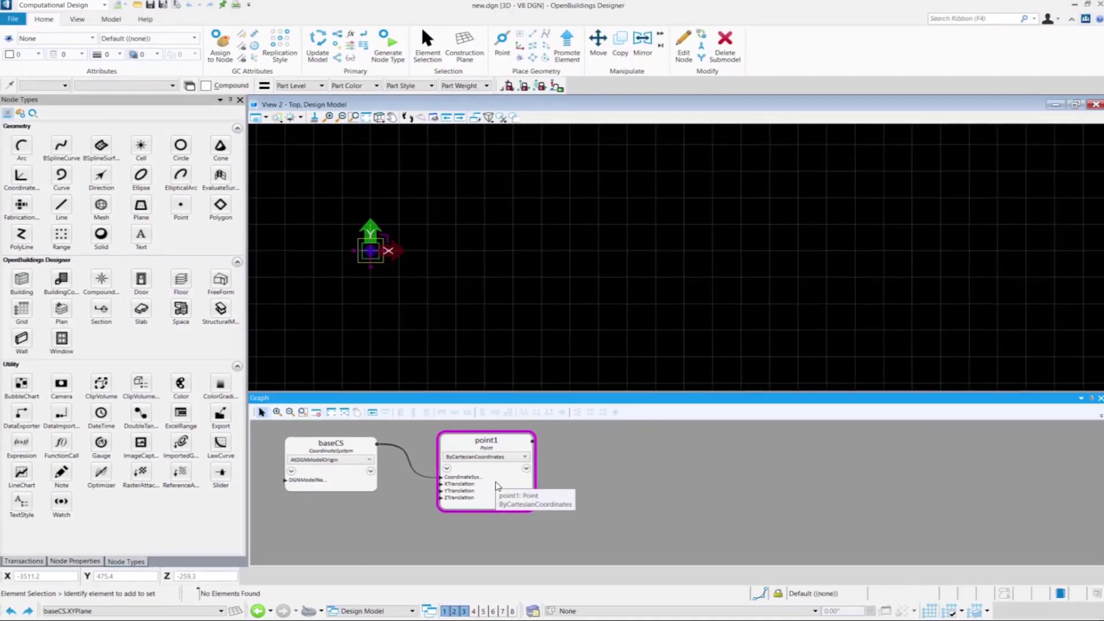
Step: Set point1's XTranslation 1000, YTranslation 2000 and ZTranslation 3000
double_click(498, 486)
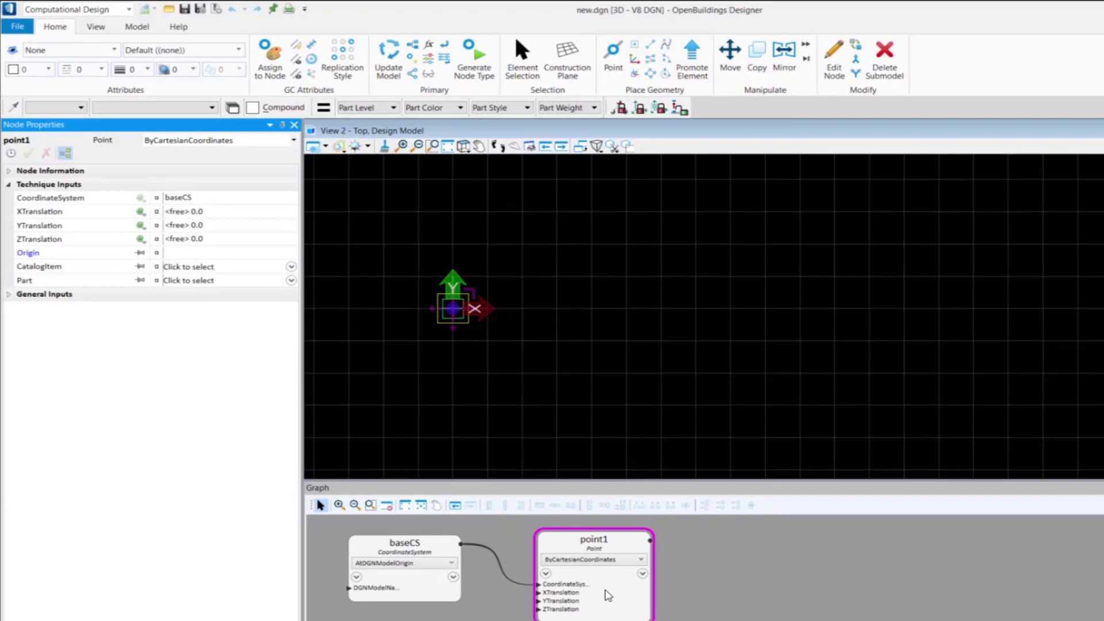
click(196, 212)
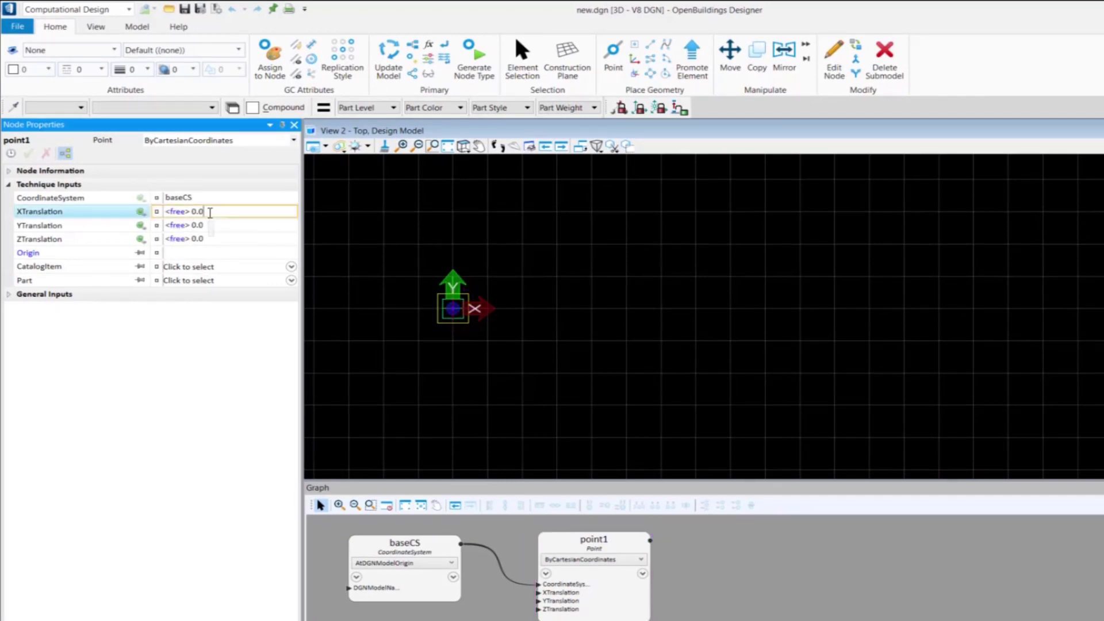
text(1000)
click(216, 225)
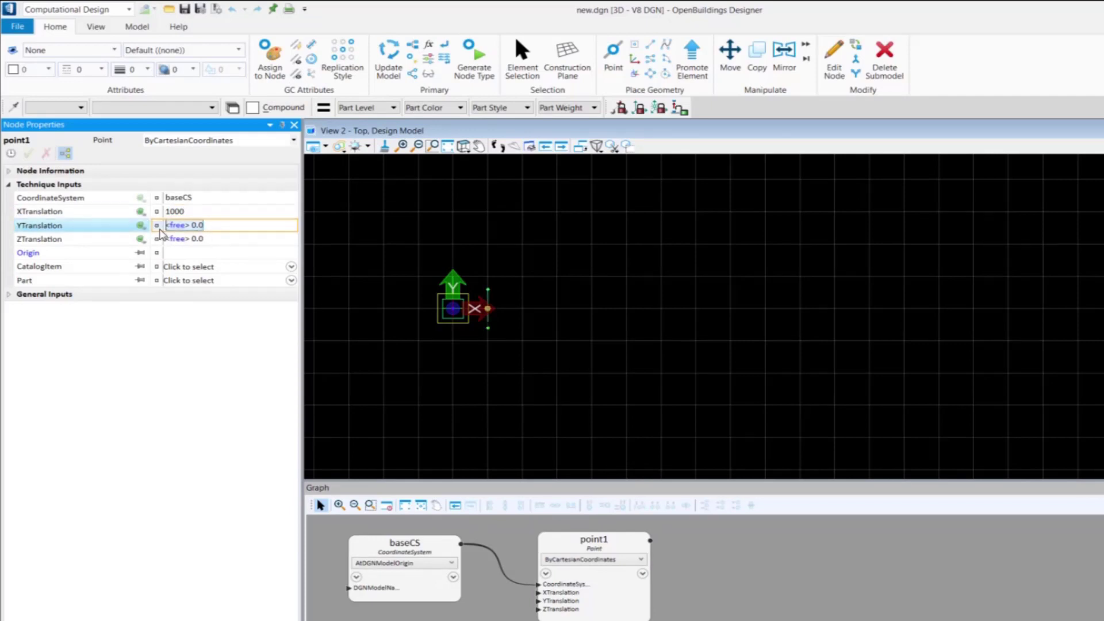
text(2000)
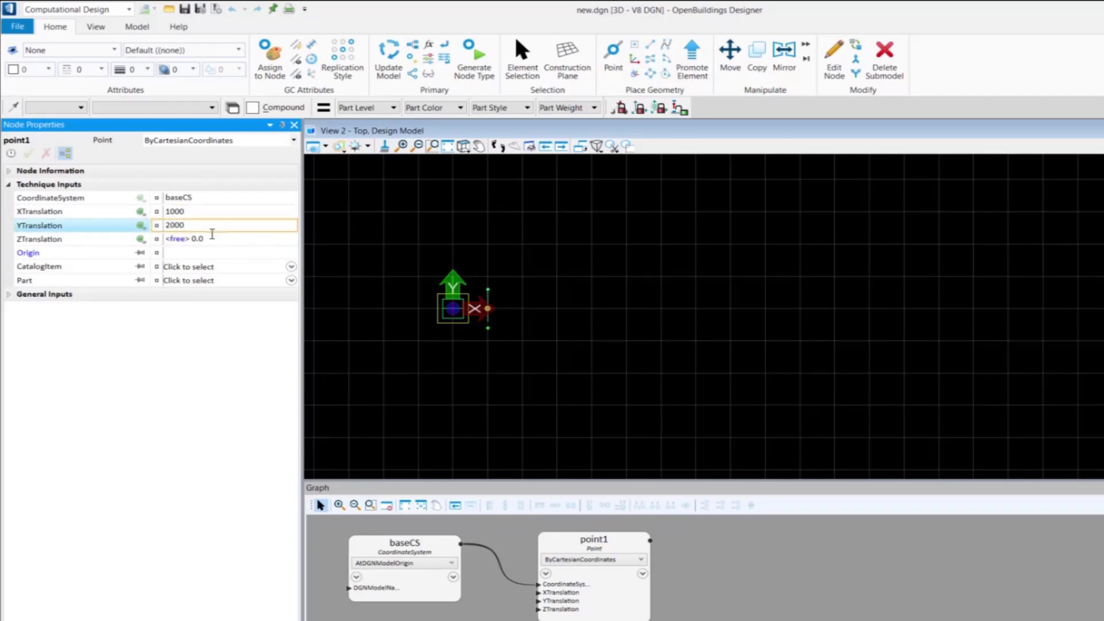
click(214, 239)
text(3000)
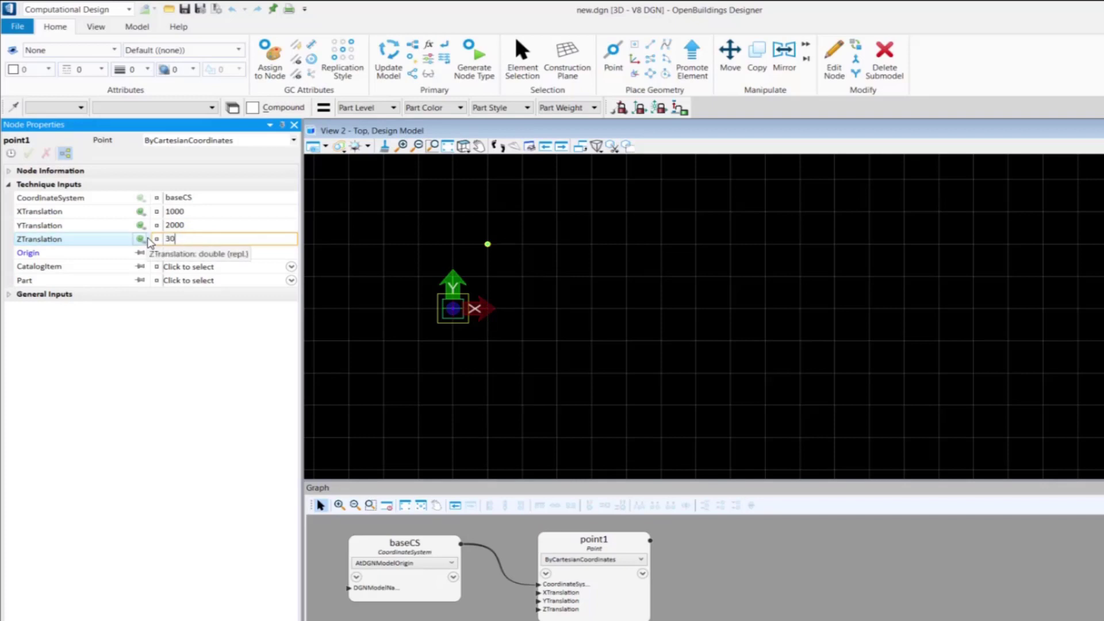
click(203, 253)
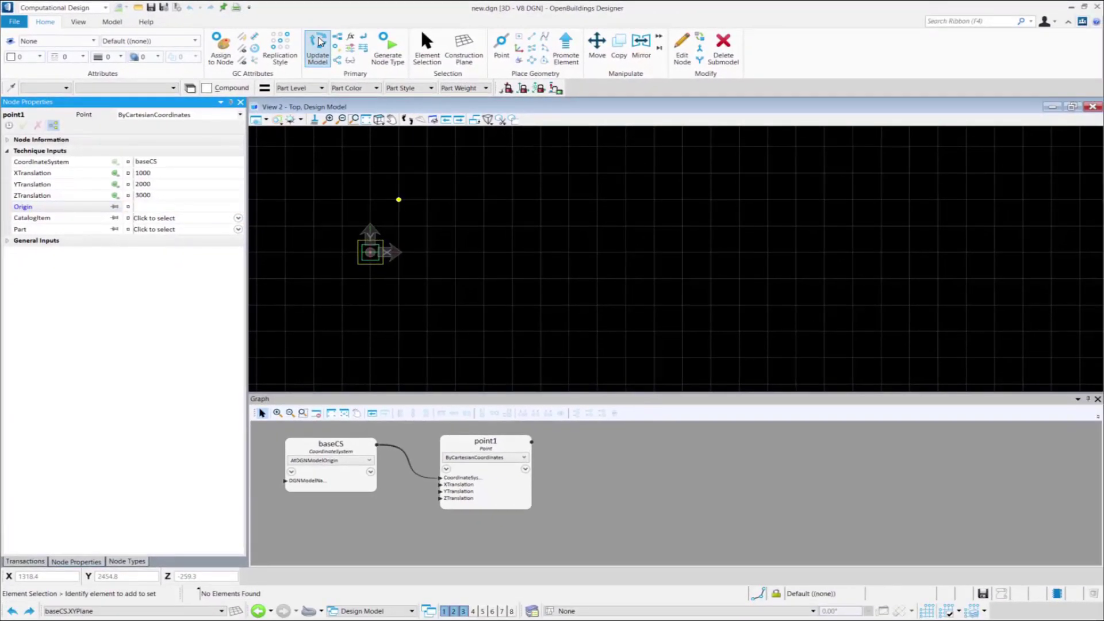
Step: Orbit View 2 from Top into a 3D angle to show the point's 3000 height
shift+middle_drag(430, 305, 487, 235)
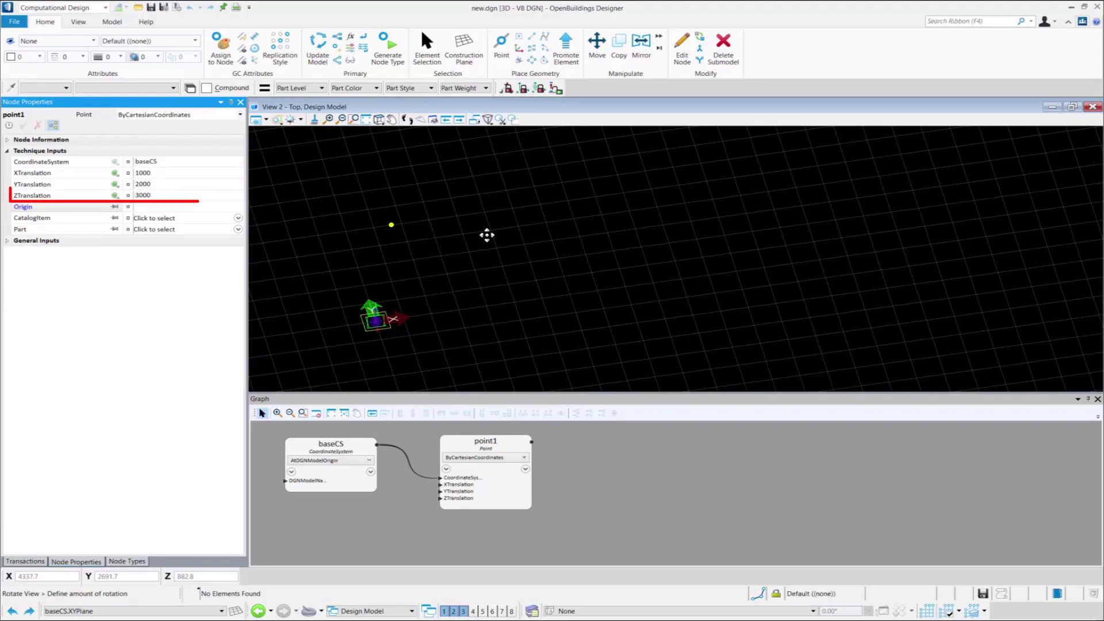
shift+middle_drag(487, 235, 493, 234)
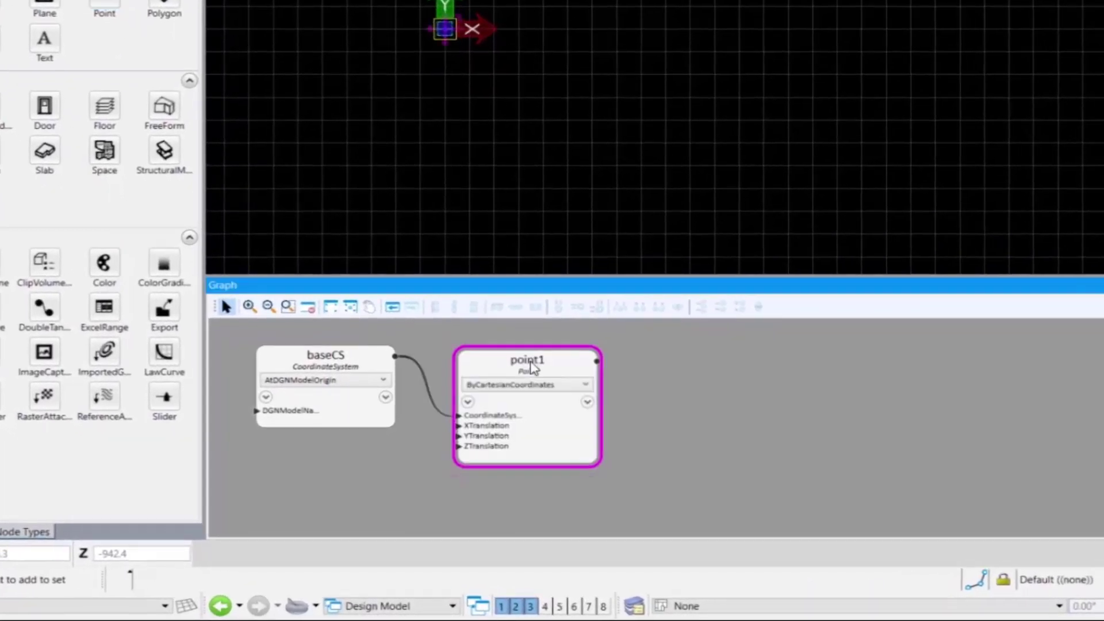
Step: Switch point1 to ByCoordinateList with XYZTranslation {1000,2000,3000}
click(550, 384)
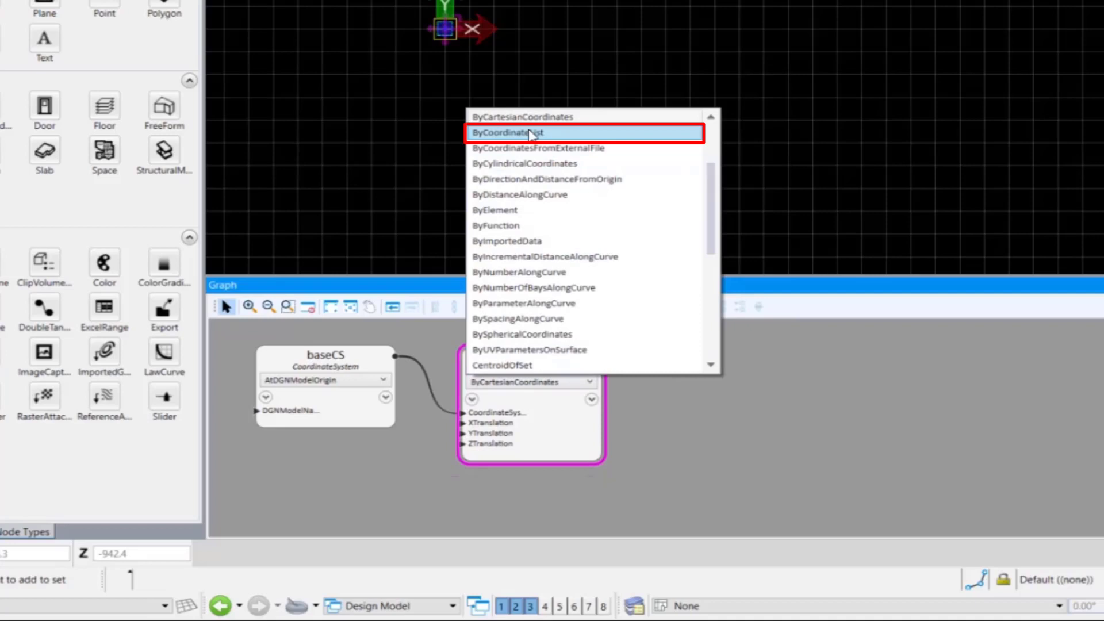
click(530, 134)
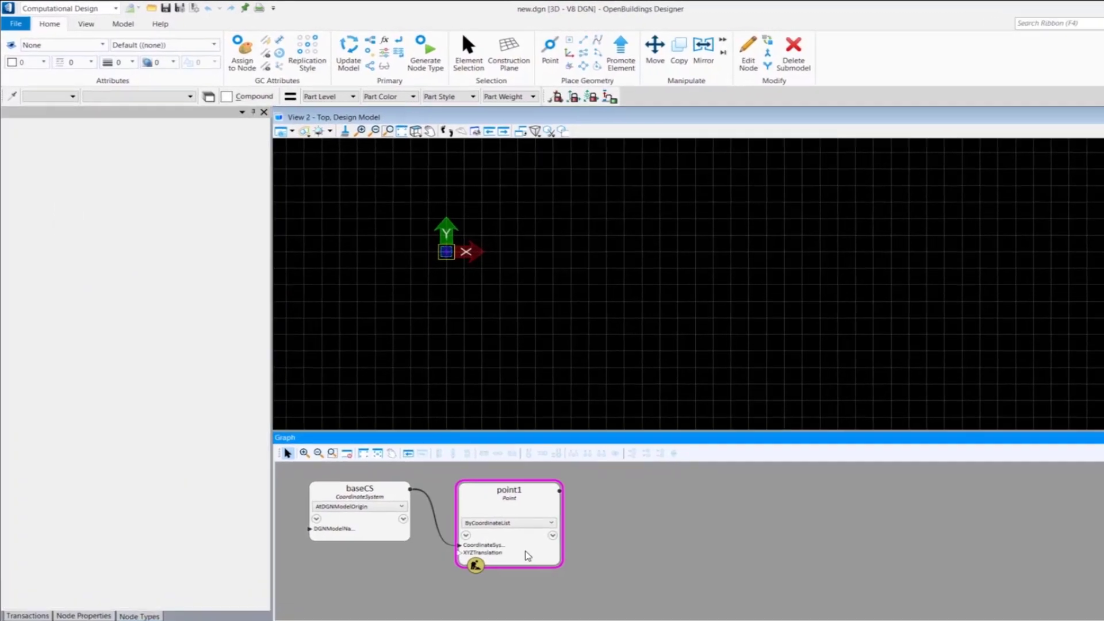
click(527, 555)
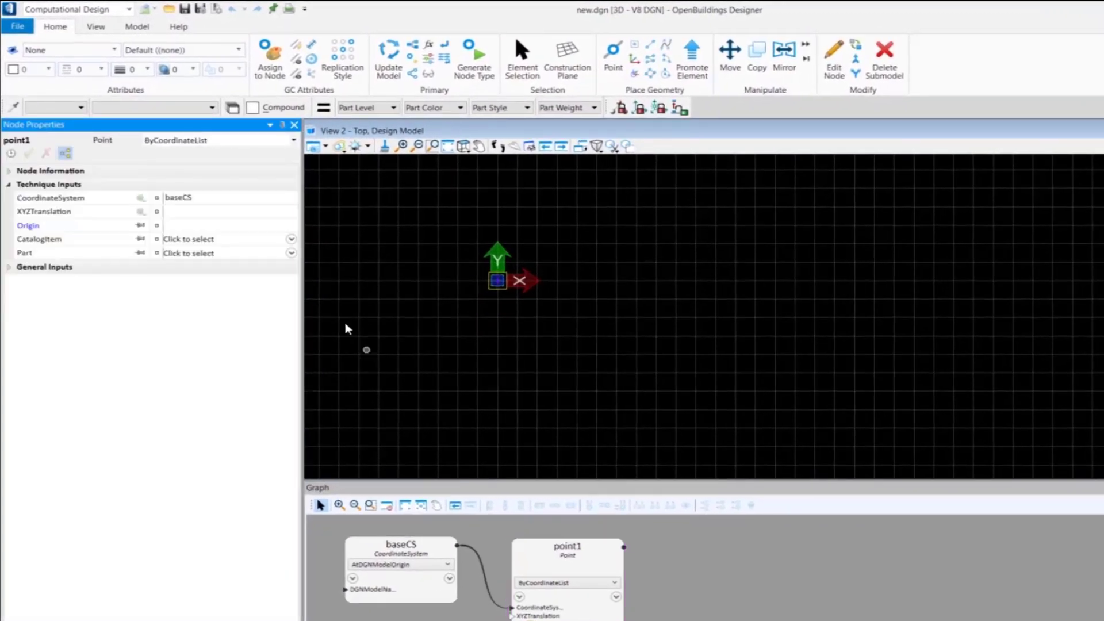
click(178, 194)
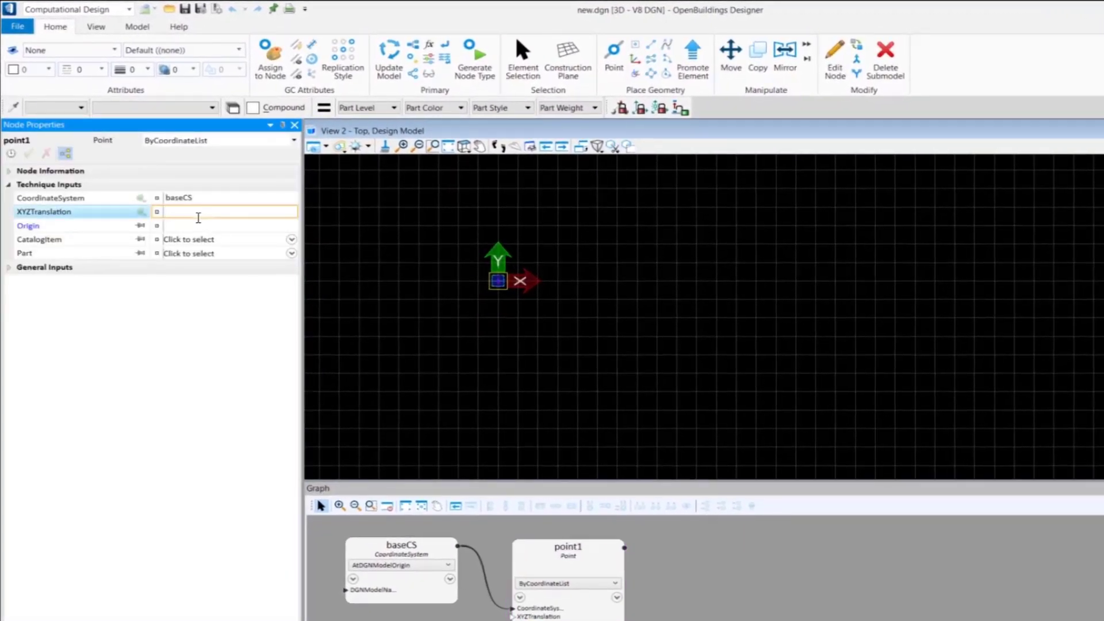
text({1000,2000,3000)
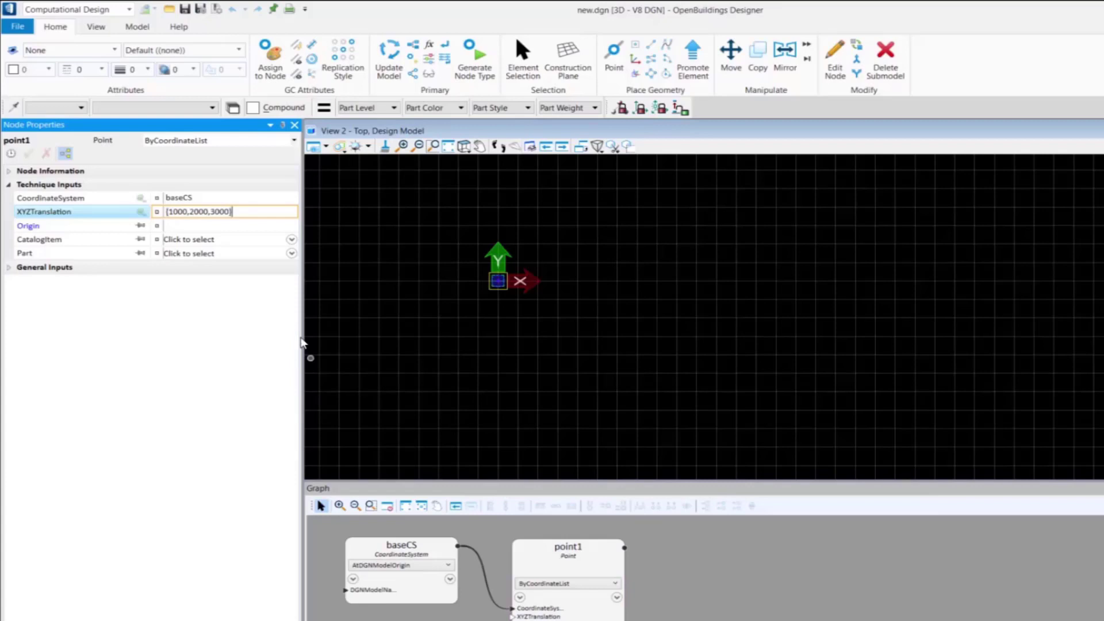
click(232, 225)
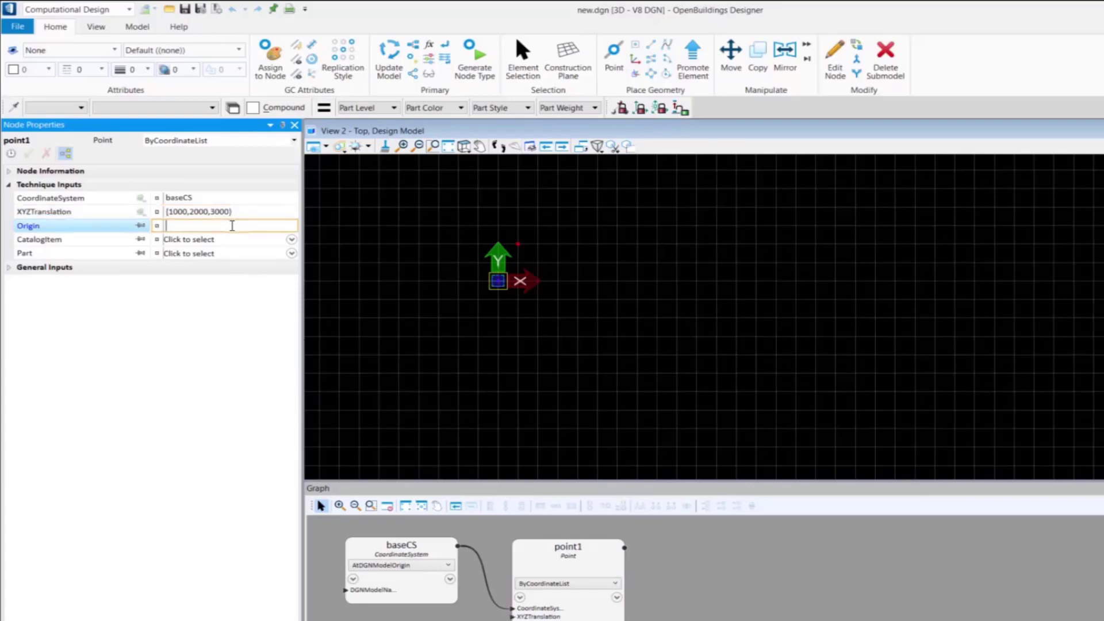
shift+middle_drag(488, 345, 555, 314)
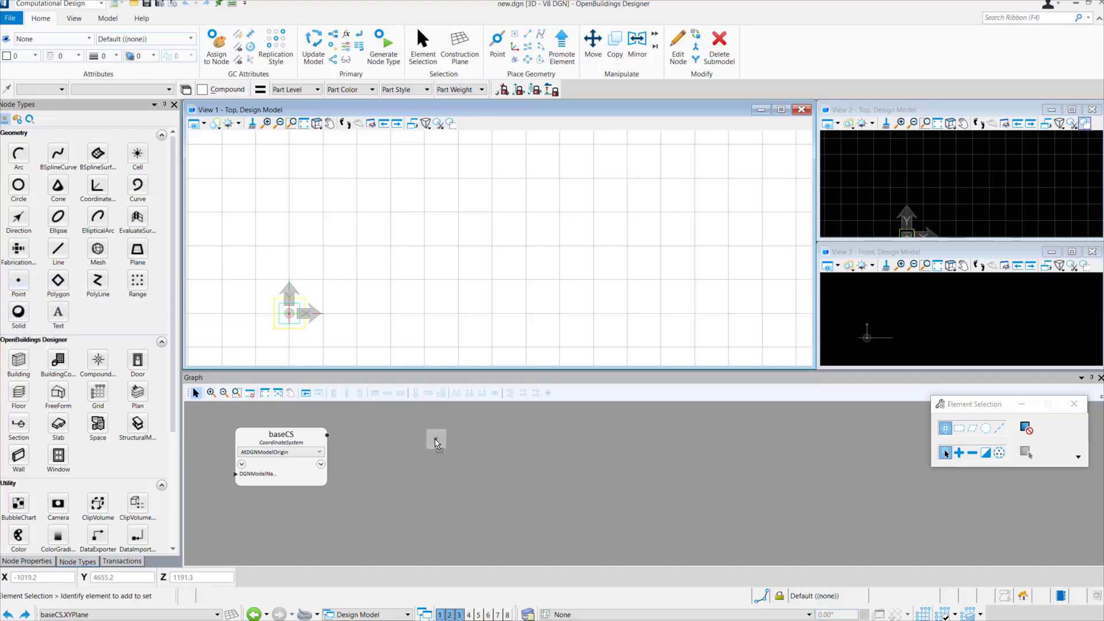
Step: Switch point1 to ByCylindricalCoordinates with Radius {1000,2000,3000,4000} and Theta {30,45,60,90}
scroll(454, 443, up, 2)
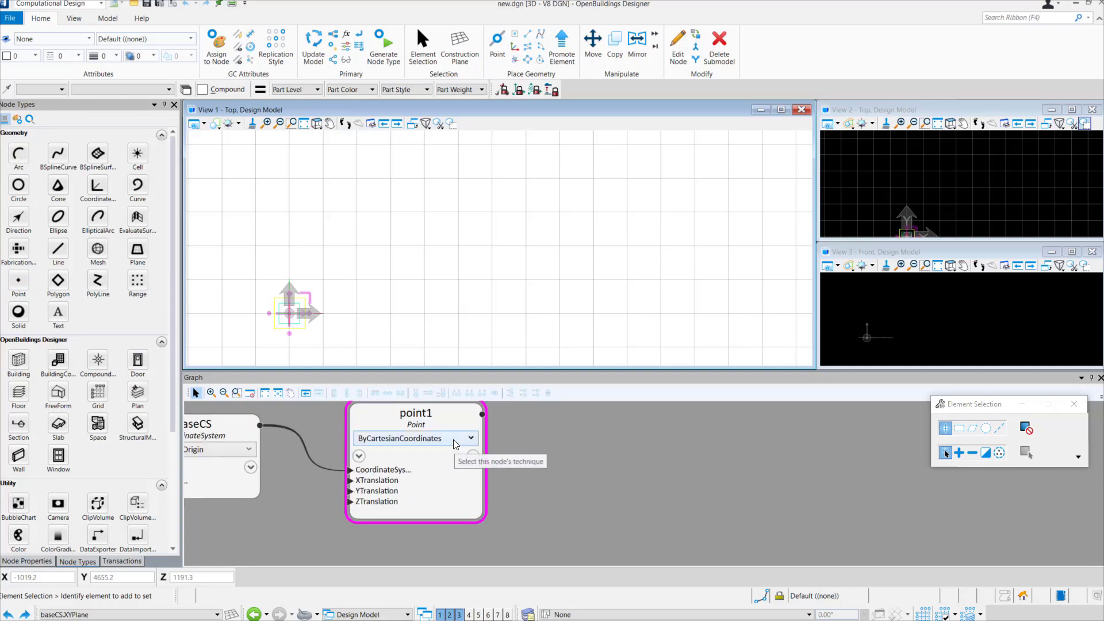
click(456, 441)
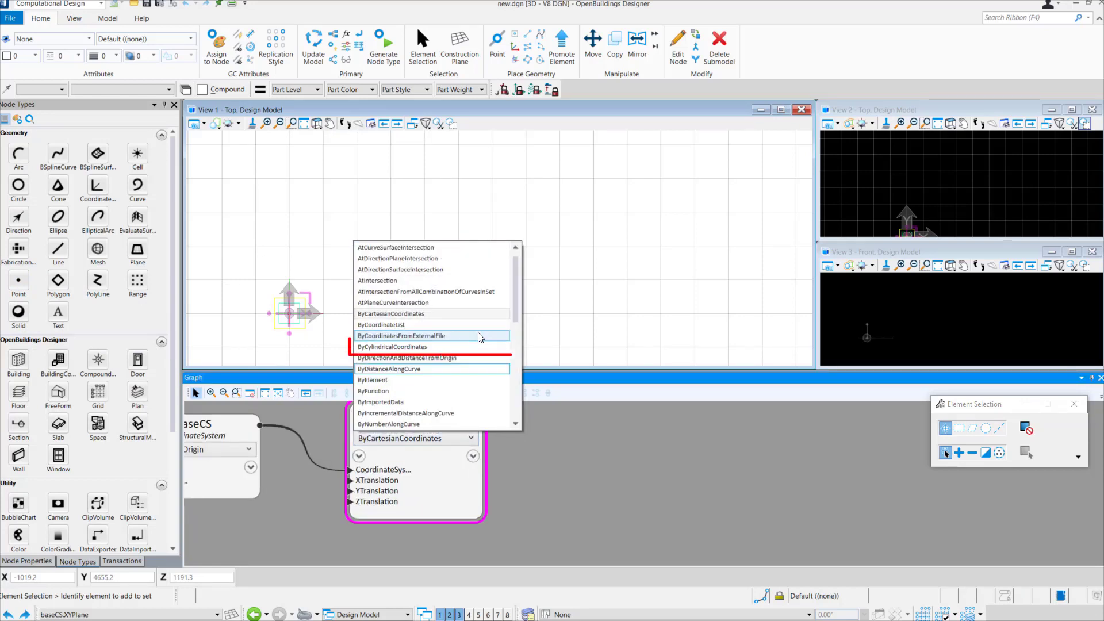
click(467, 347)
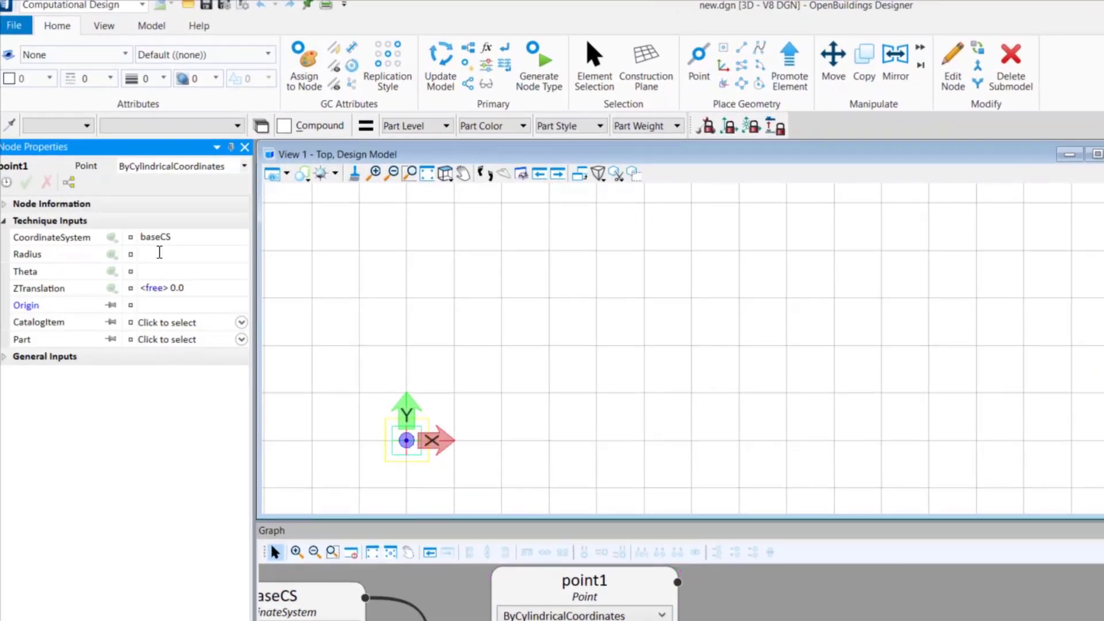
click(113, 181)
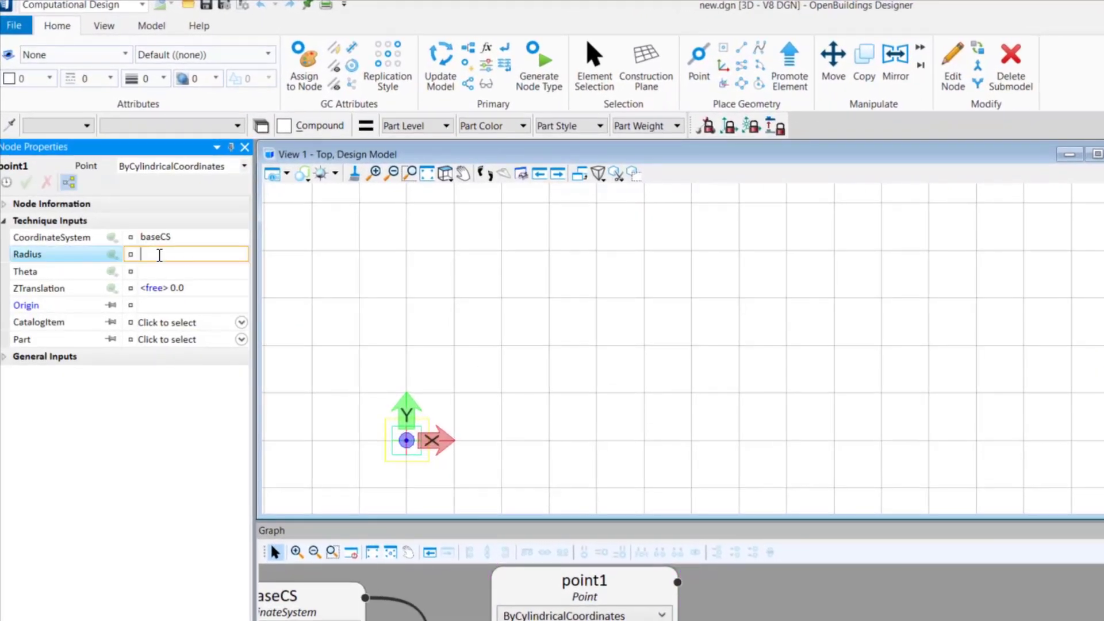
text(()
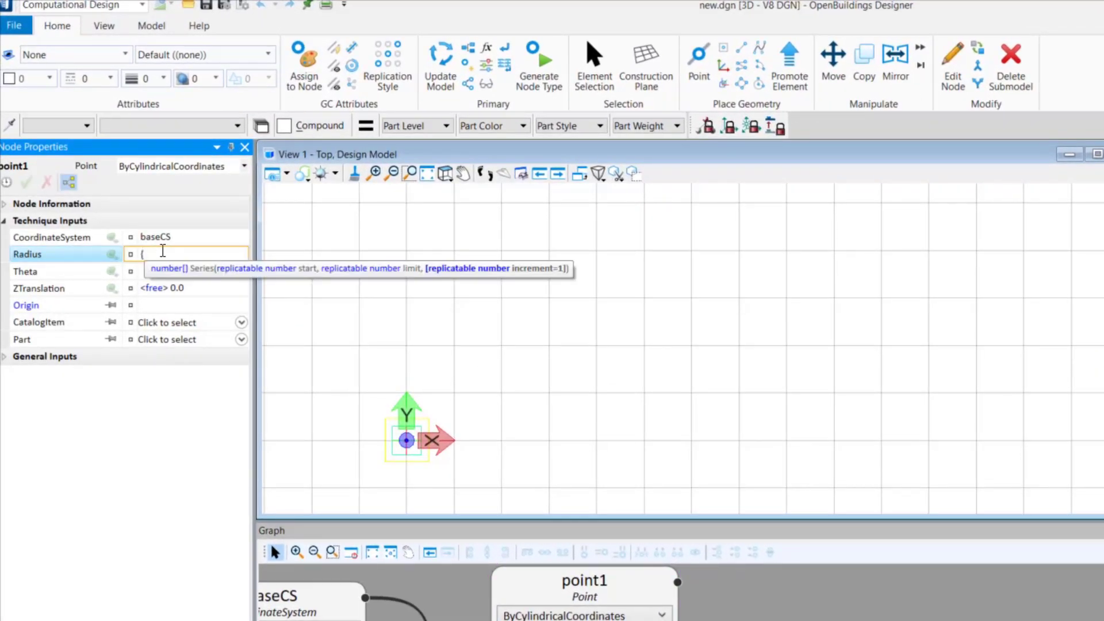
text(1000,)
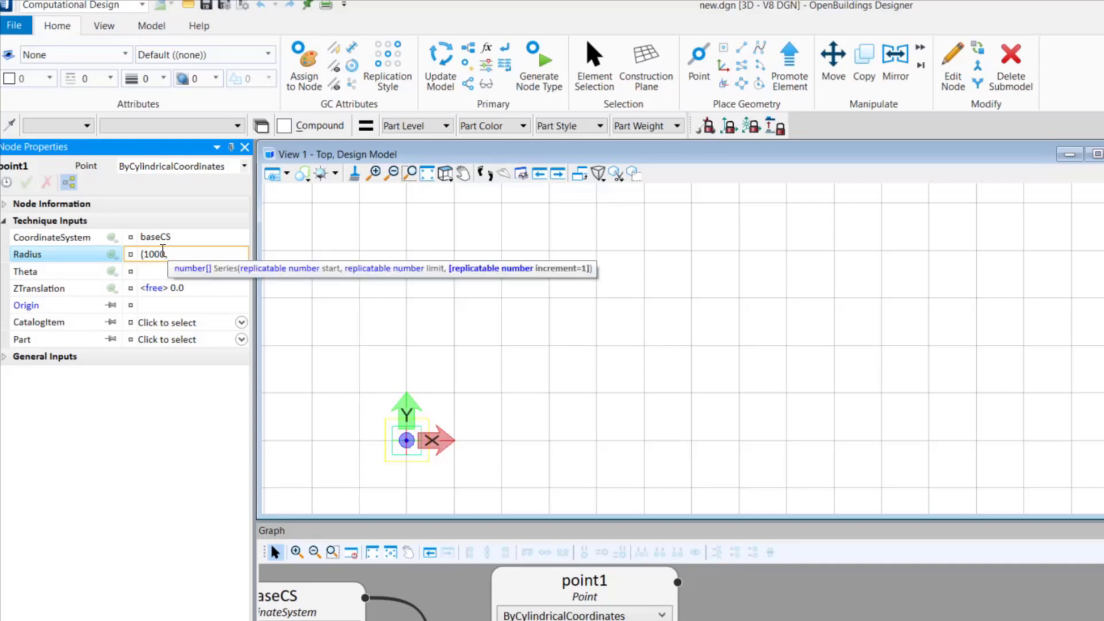
text(2000)
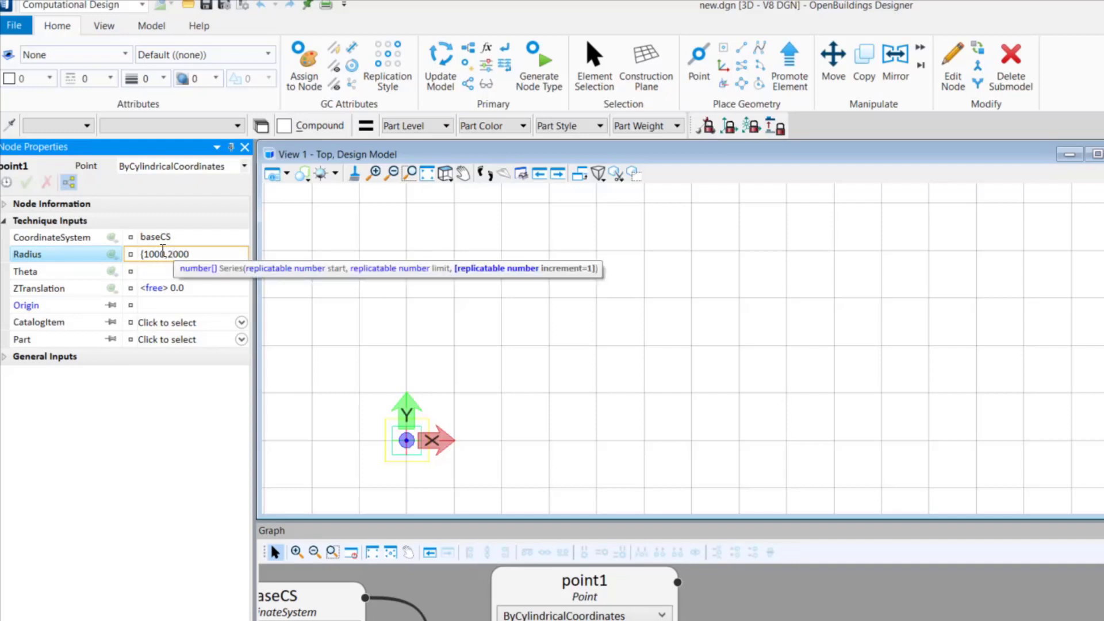
text(,3000,4000})
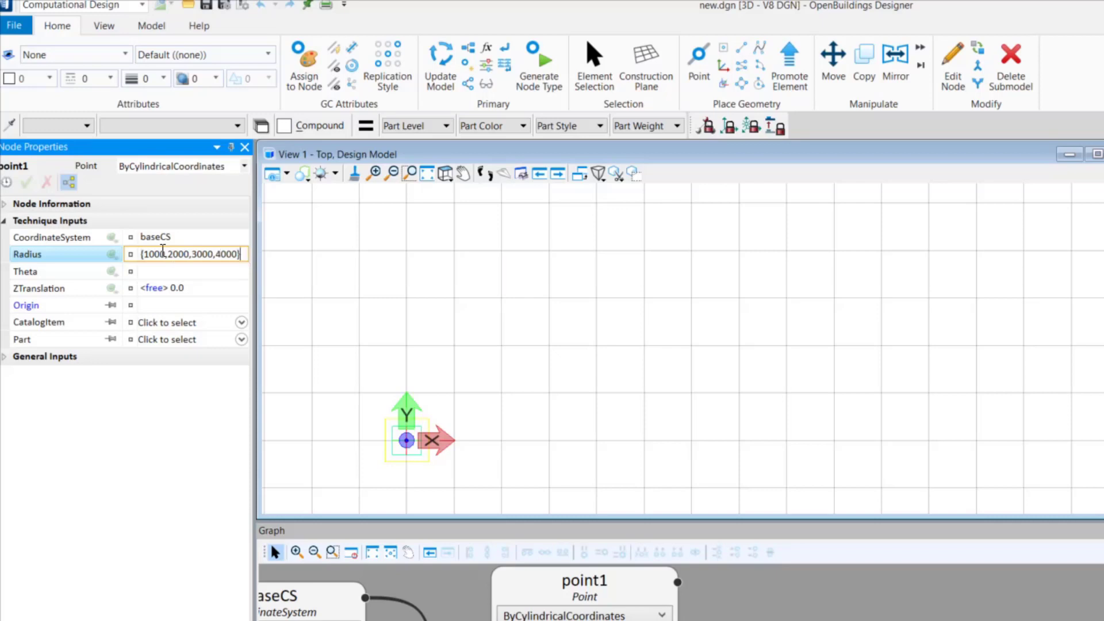
key(Tab)
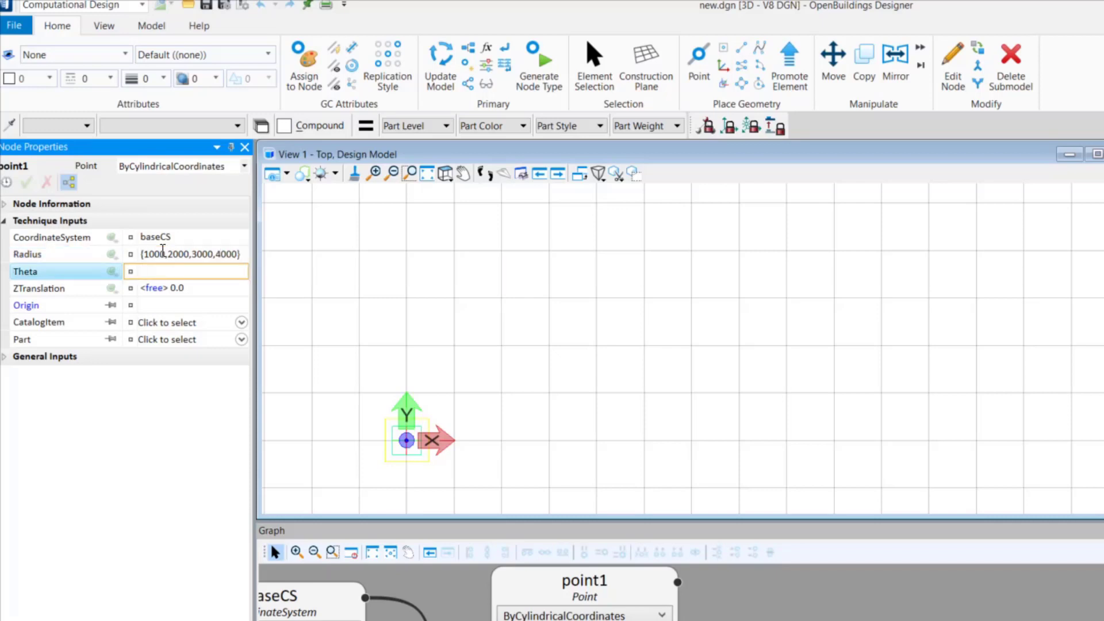
text({)
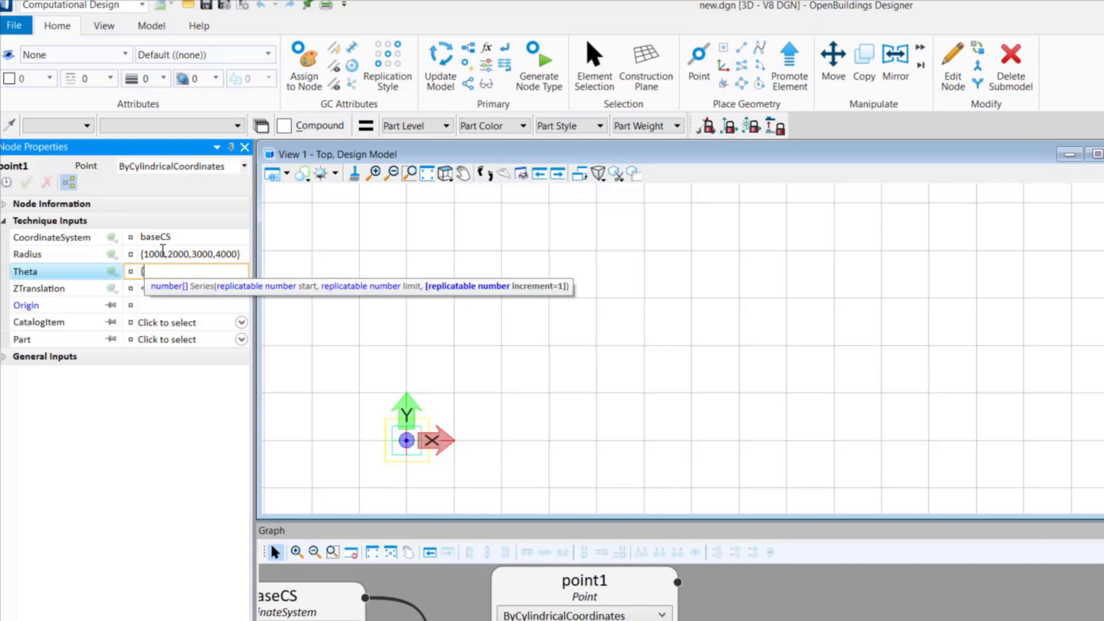
text(30)
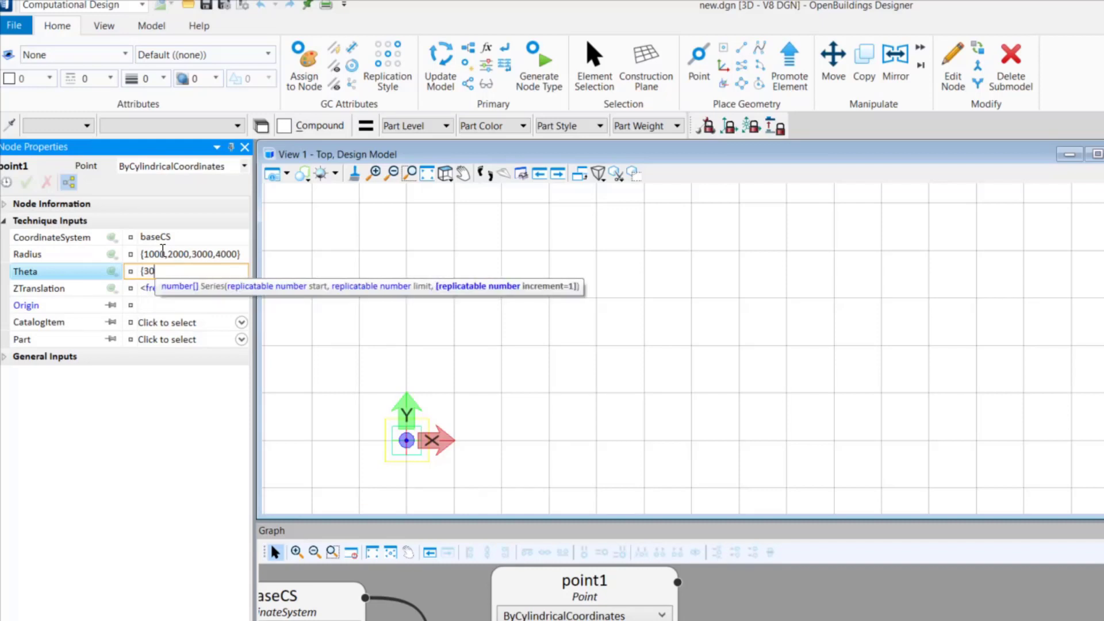
text(,45,60)
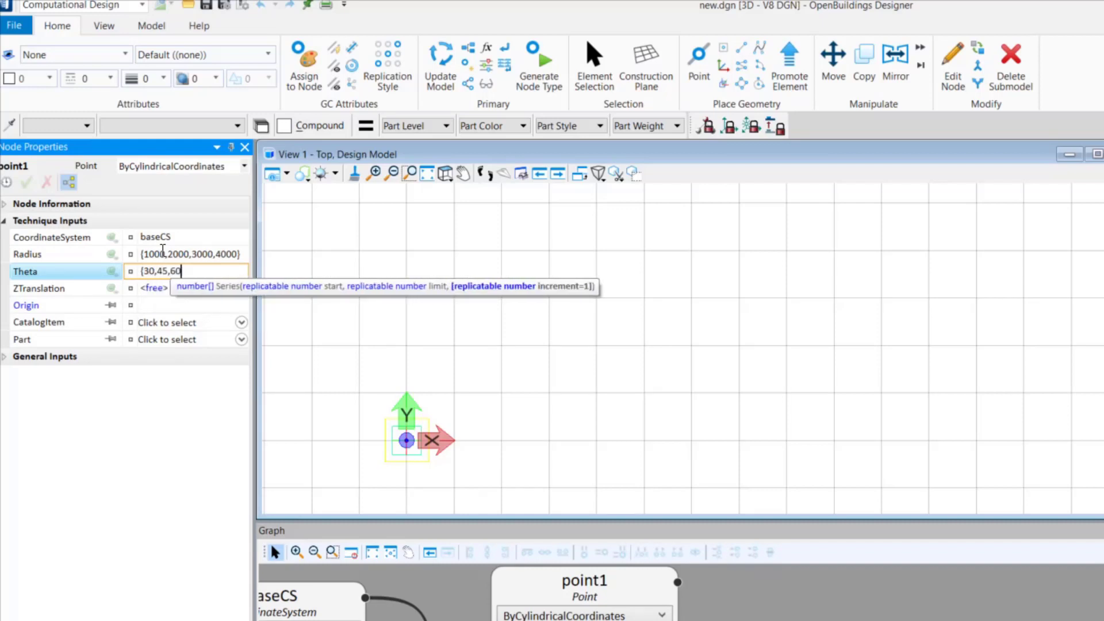
text(,90})
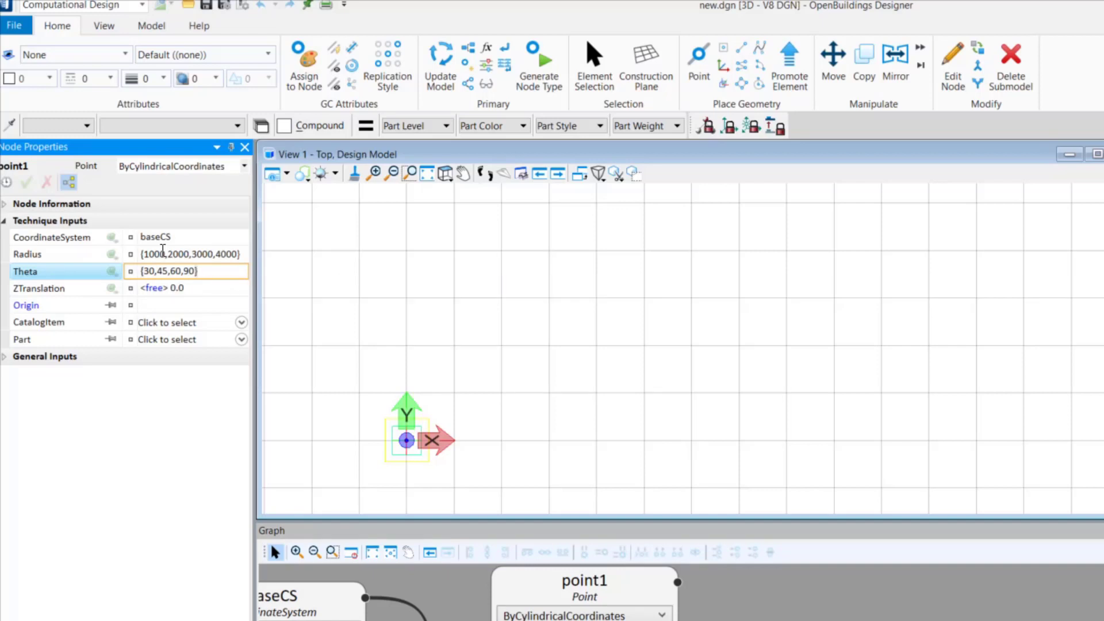
key(Return)
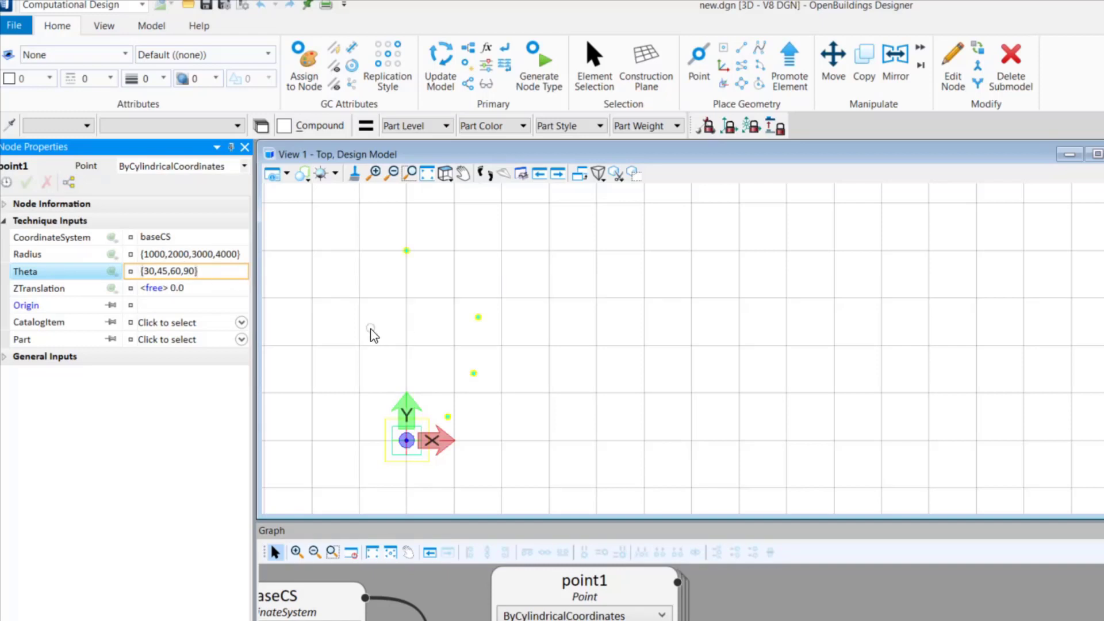
scroll(368, 335, up, 2)
Step: Add a new point2 Point node to the graph, wired to baseCS
middle_drag(555, 323, 596, 330)
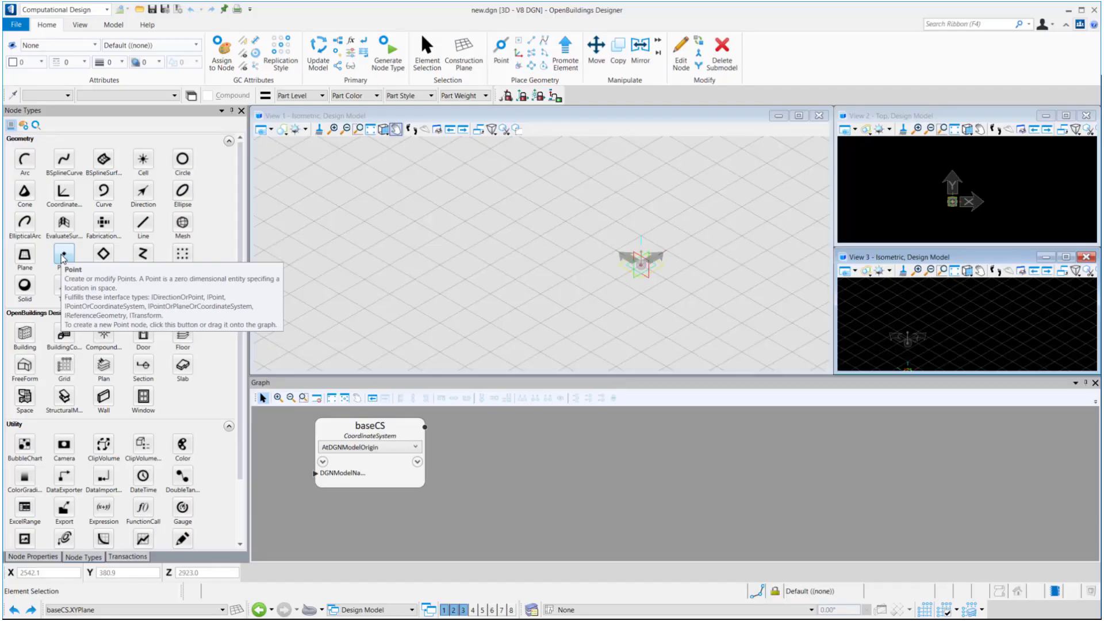
drag(63, 257, 538, 454)
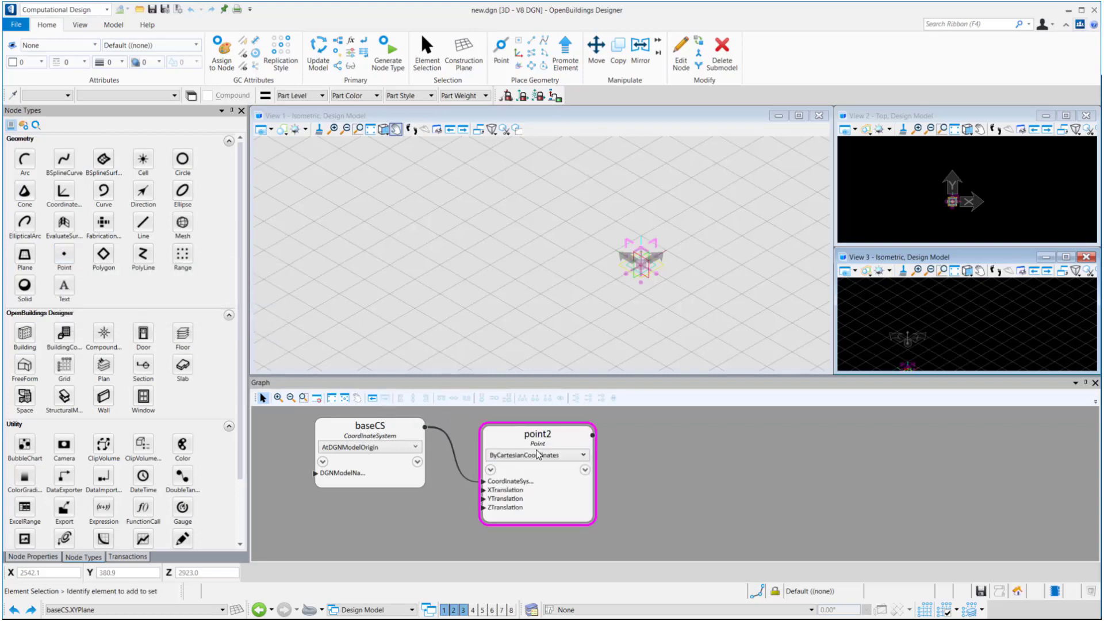
Step: Switch point2 to BySphericalCoordinates with Radius 5000, Theta 60 and Phi 45
click(545, 455)
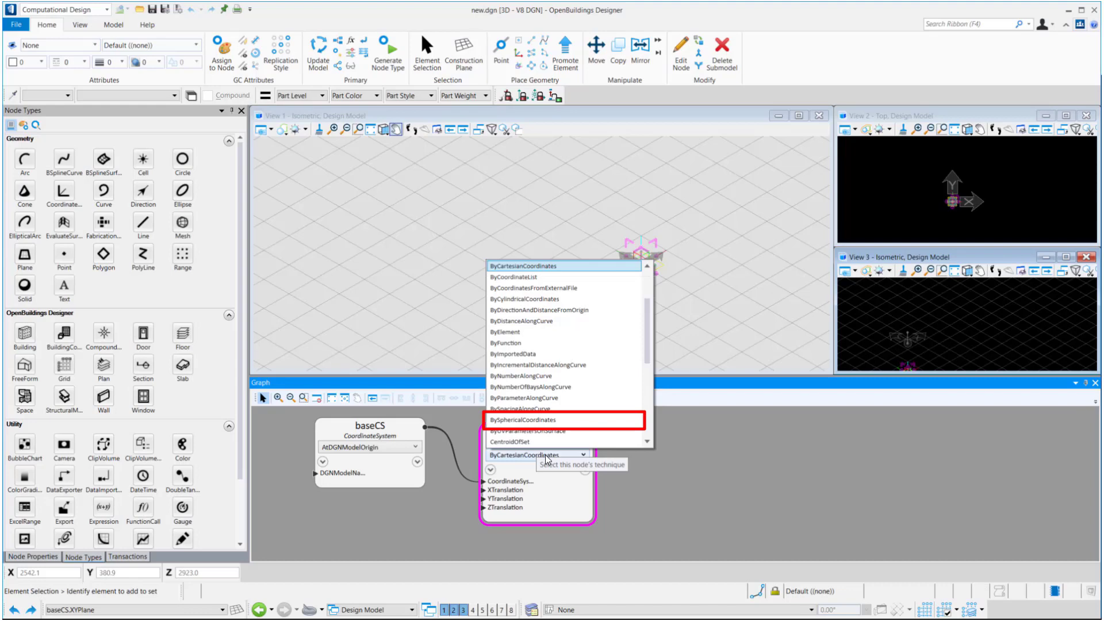
click(545, 420)
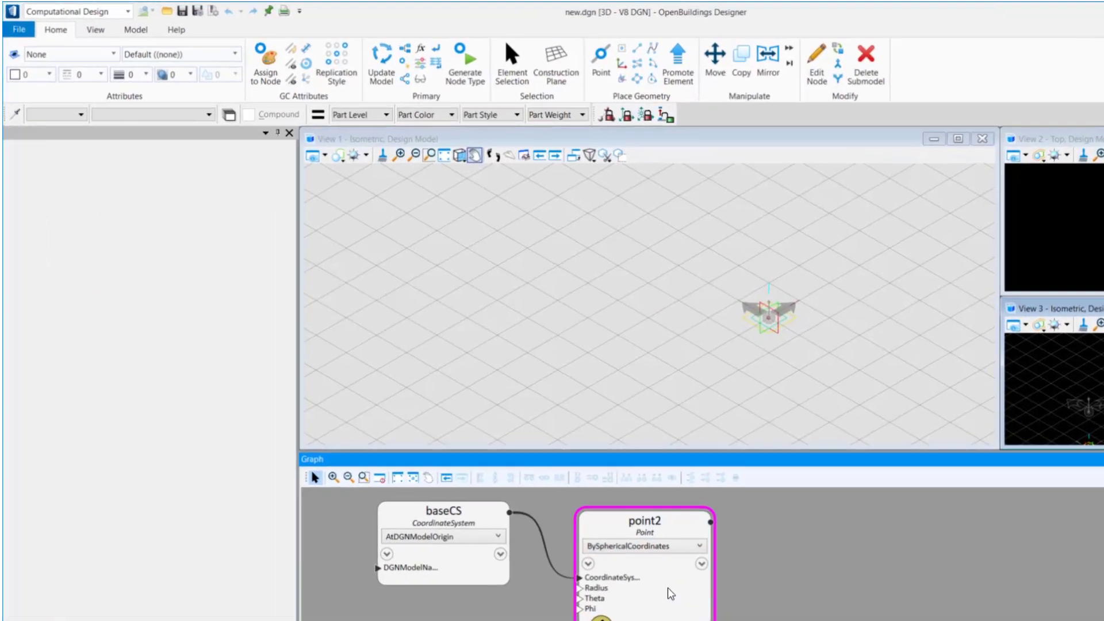
click(670, 594)
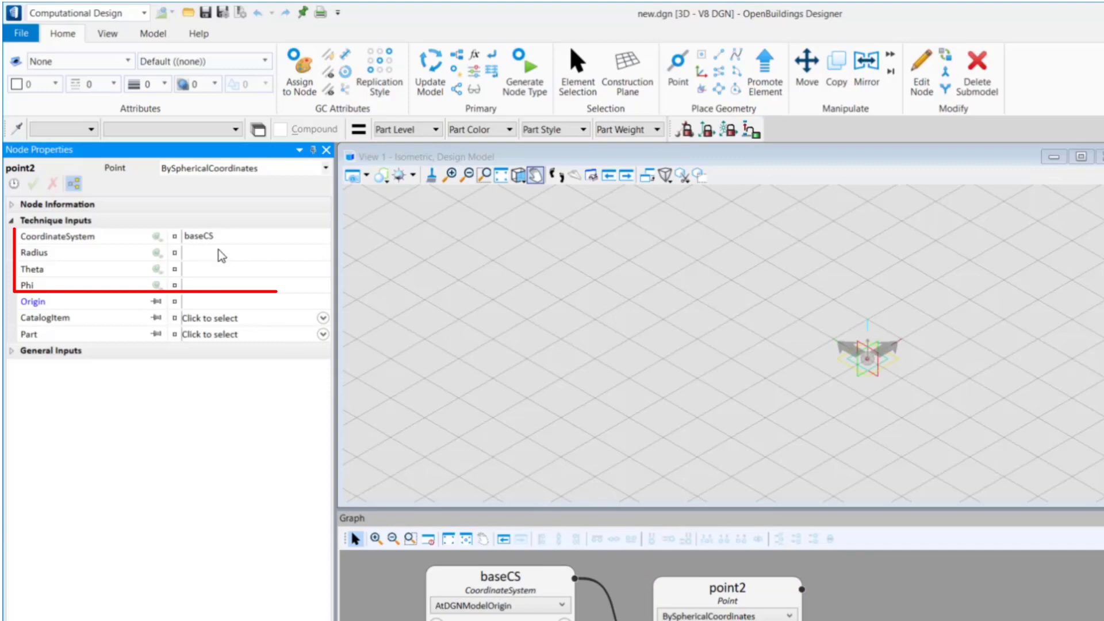
click(221, 256)
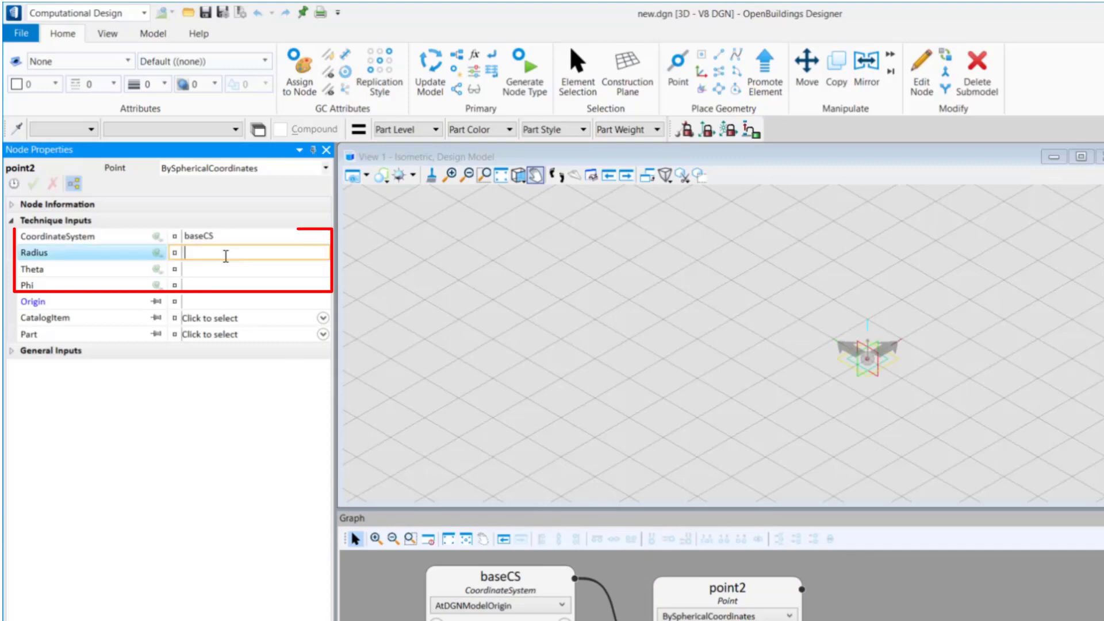
text(5000)
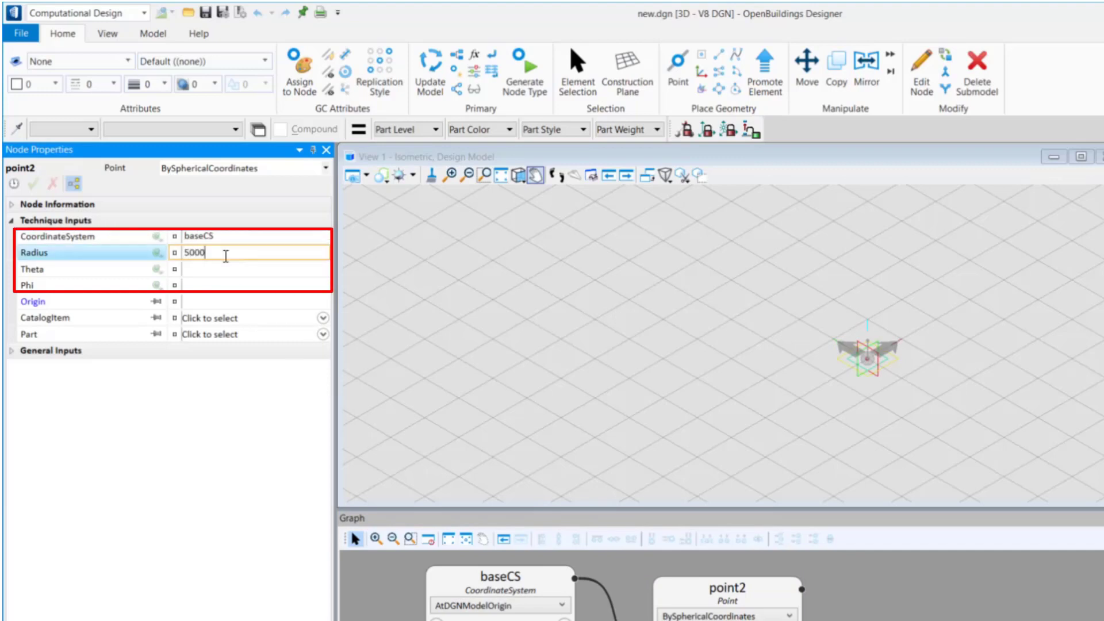
click(231, 271)
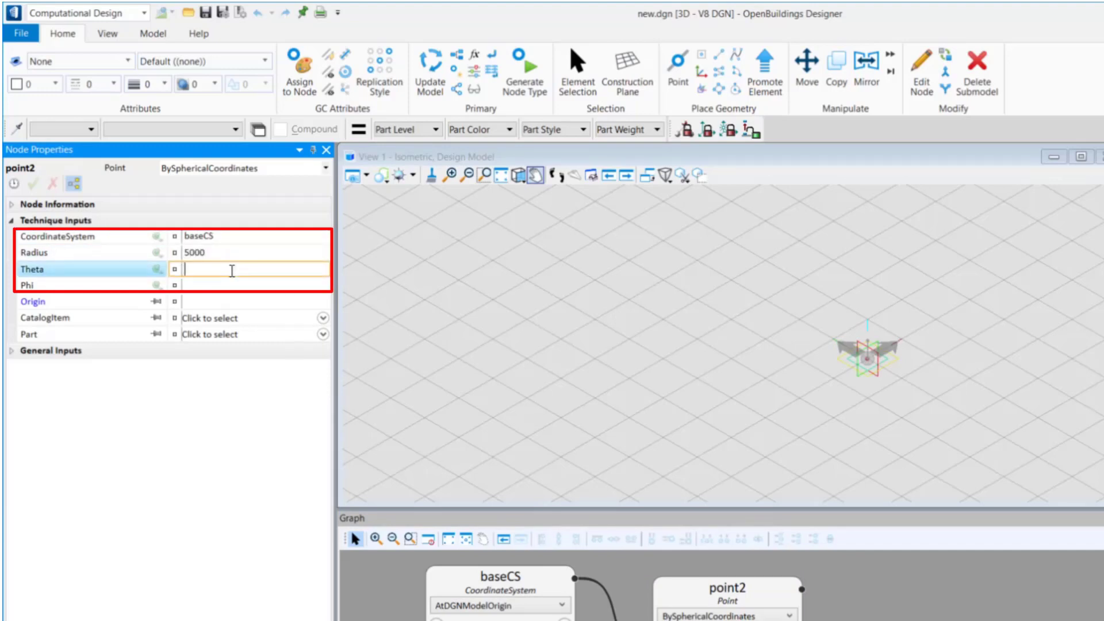
text(60)
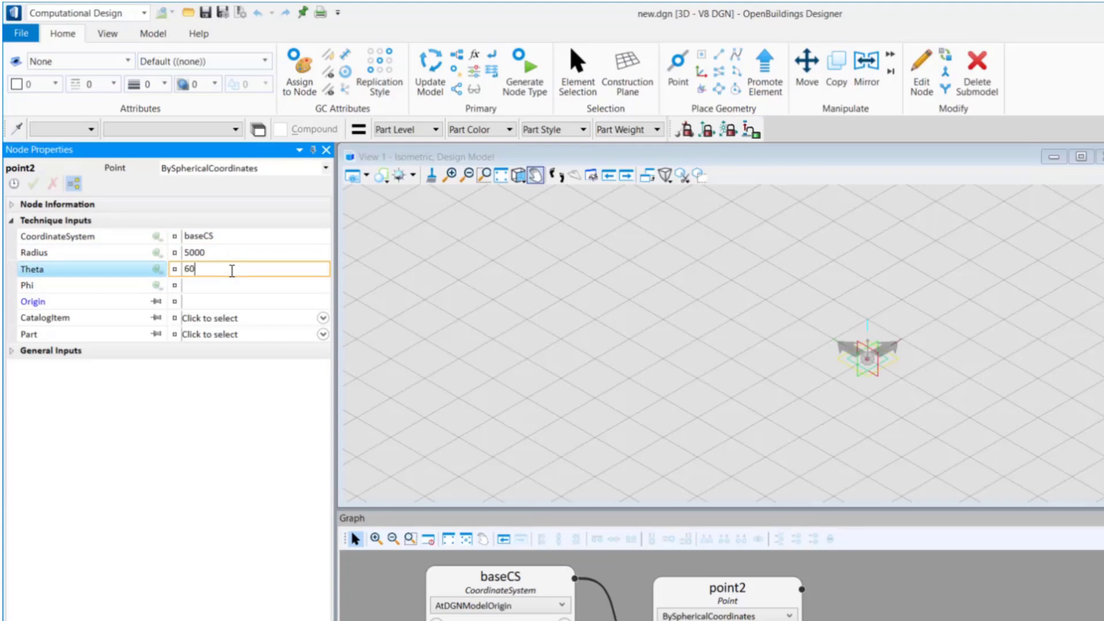
click(225, 286)
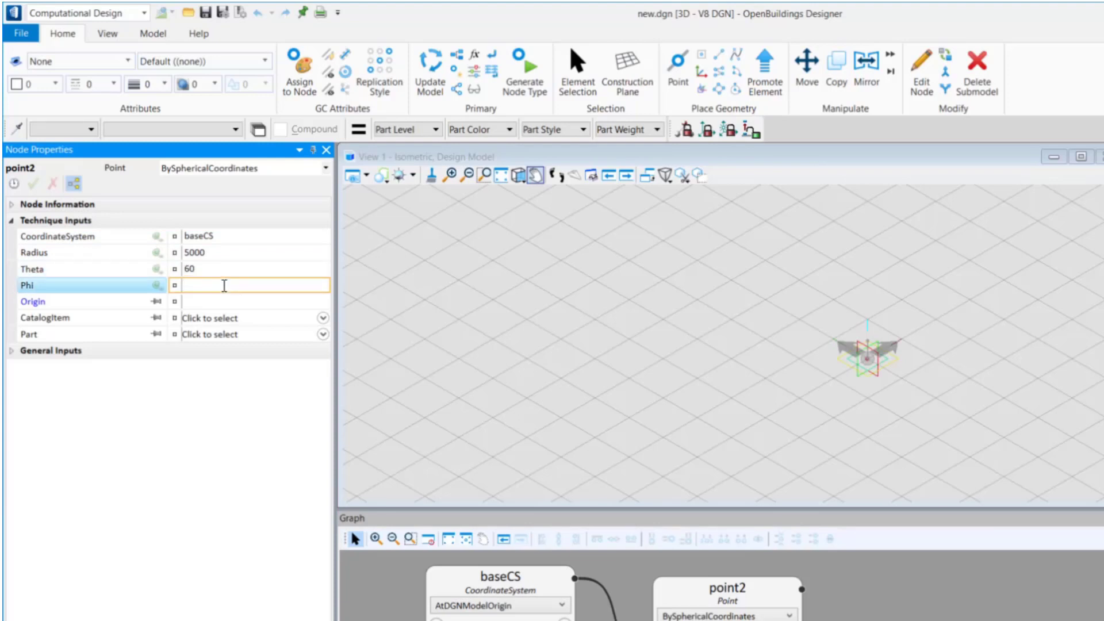
text(45)
click(219, 301)
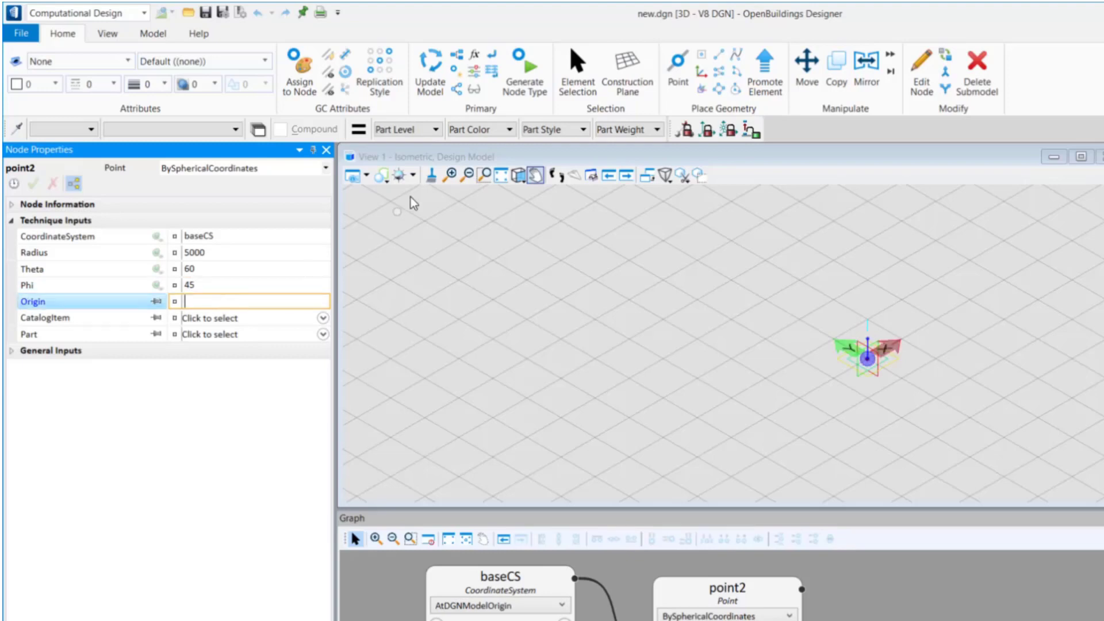
Step: Fit and rotate View 1 to inspect the new spherical point
click(430, 71)
click(501, 175)
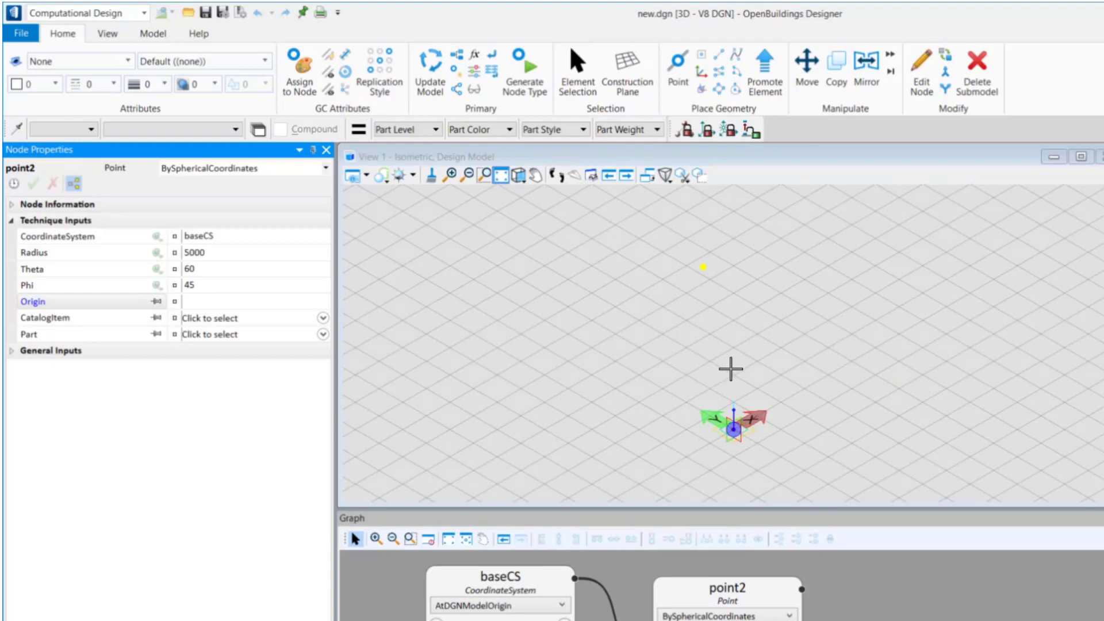
shift+middle_drag(826, 411, 702, 416)
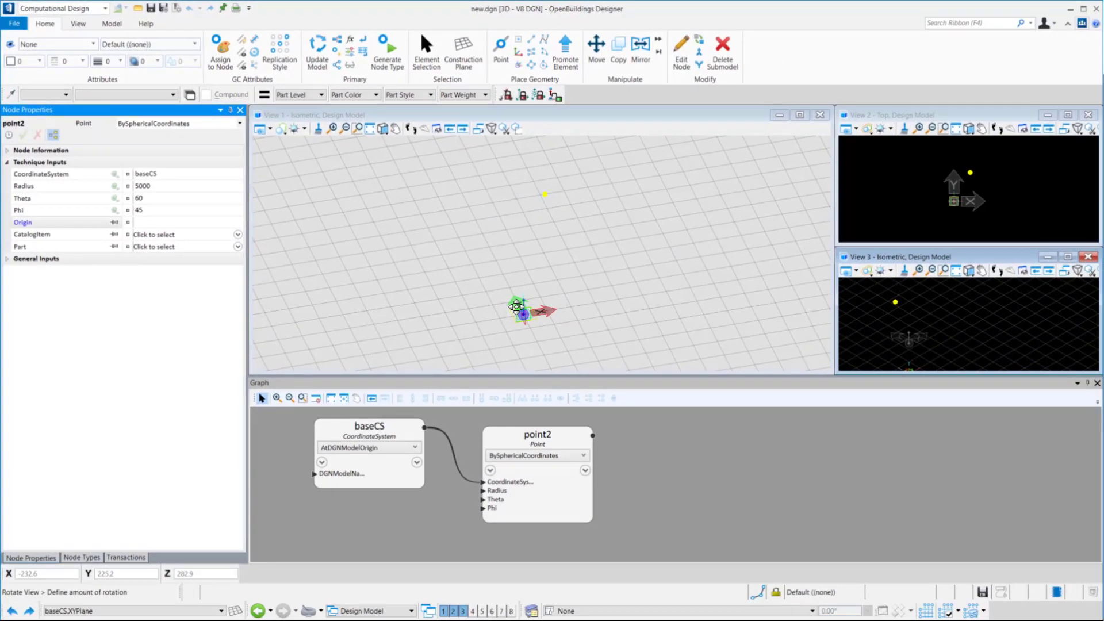
Step: Add a point1 node using ByDirectionAndDistanceFromOrigin, with its Origin fed by baseCS
click(516, 306)
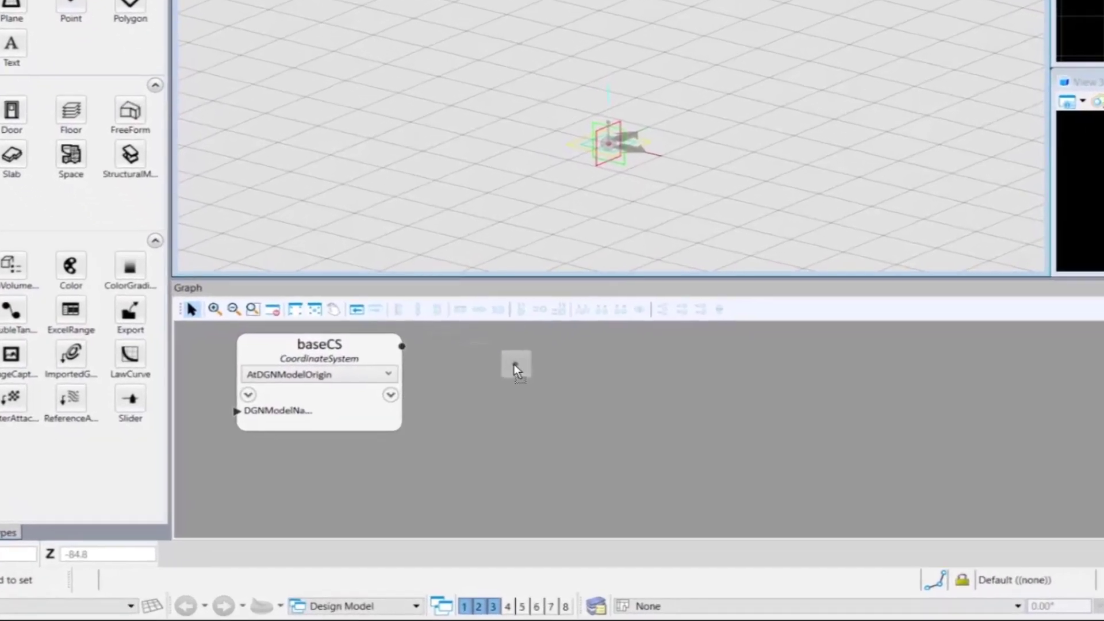
drag(513, 364, 520, 363)
click(549, 376)
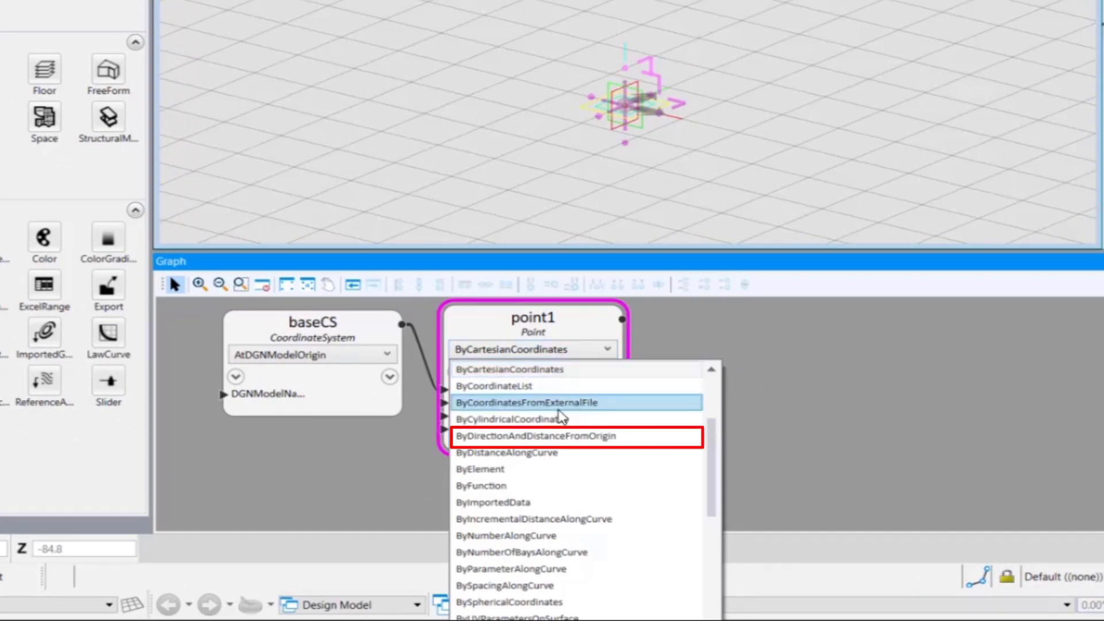
click(559, 434)
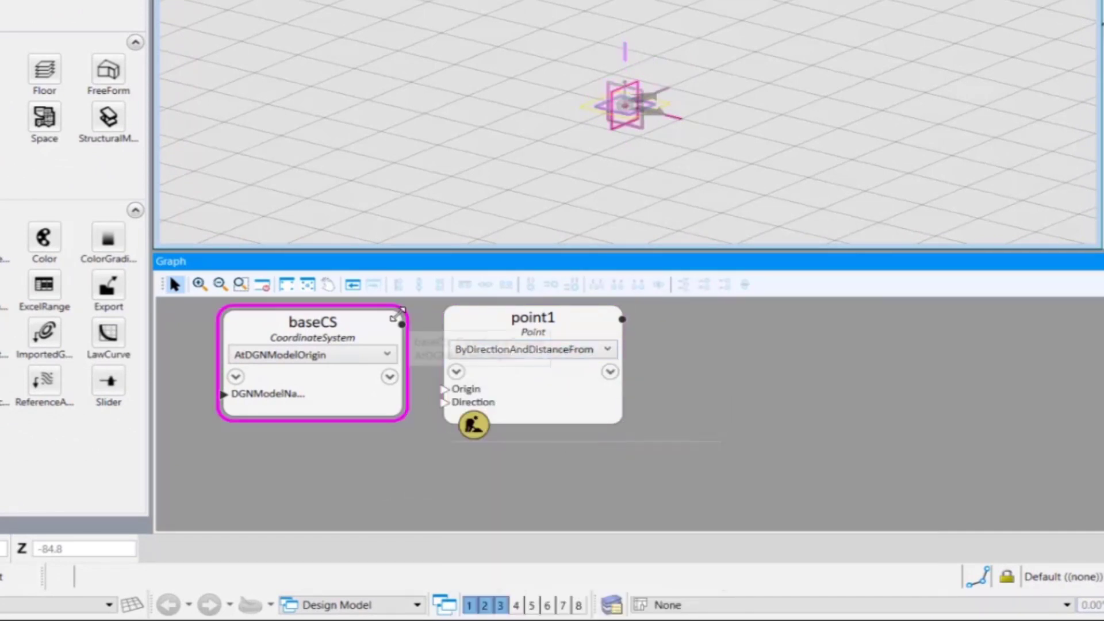
drag(401, 324, 446, 392)
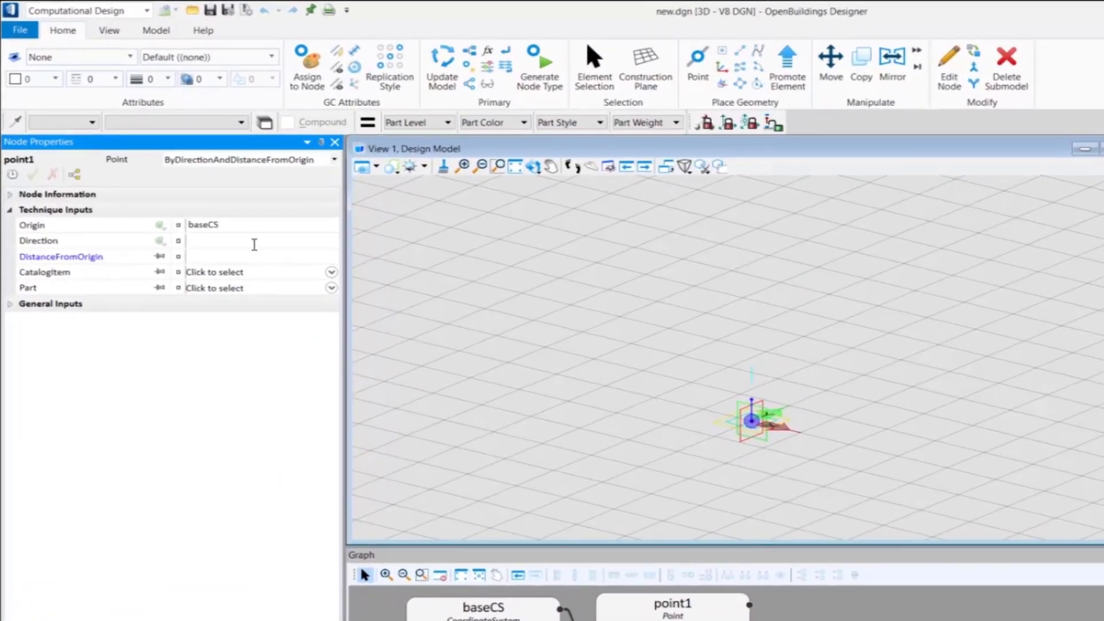
Step: Set point1's Direction to baseCS.ZDirection and distances 1000, 2000, 3000, 4000, then update the model
click(183, 174)
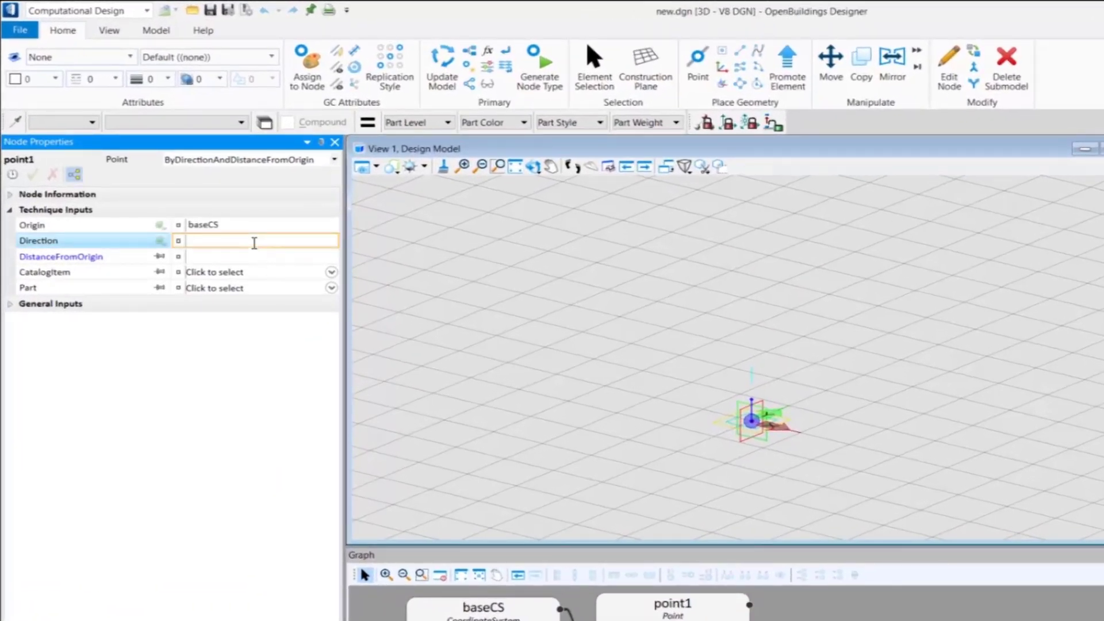
text(bas)
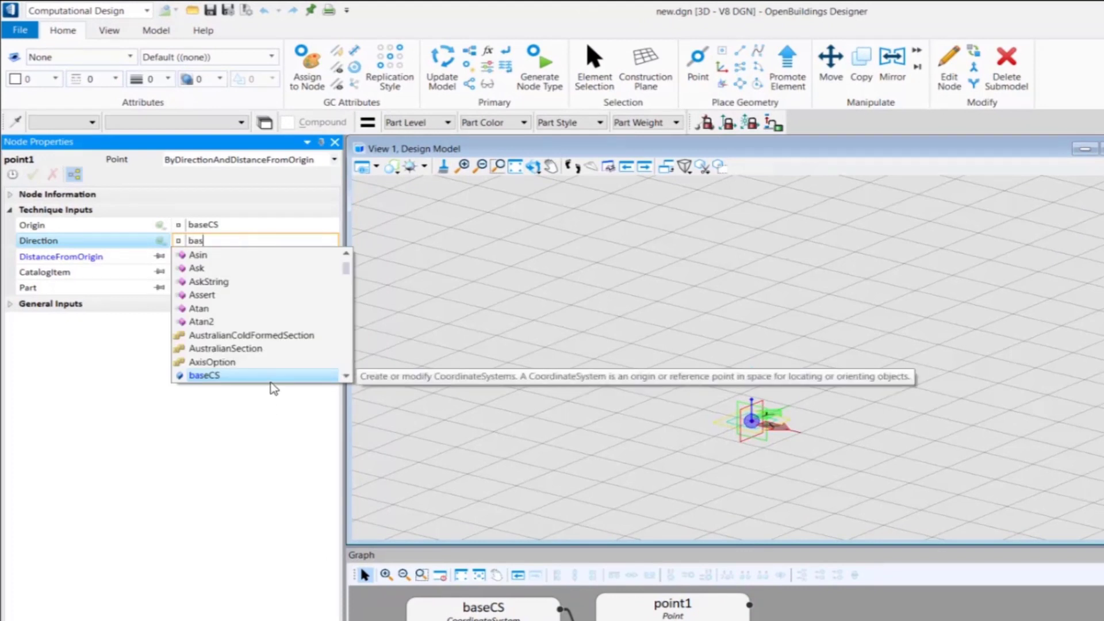
click(271, 376)
text(.)
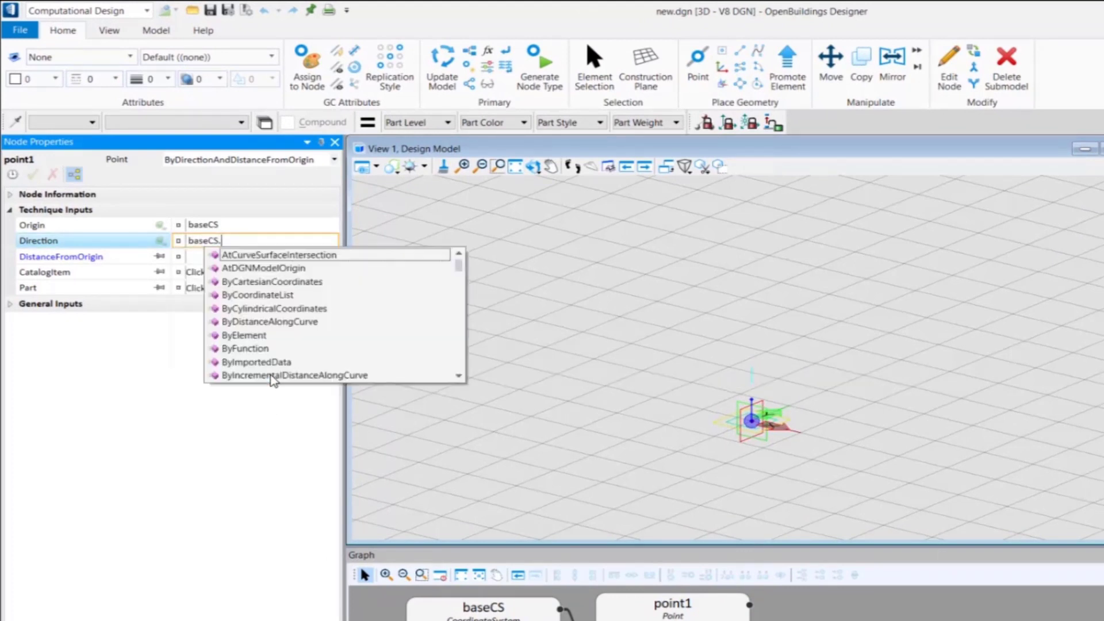
scroll(272, 380, down, 10)
click(256, 375)
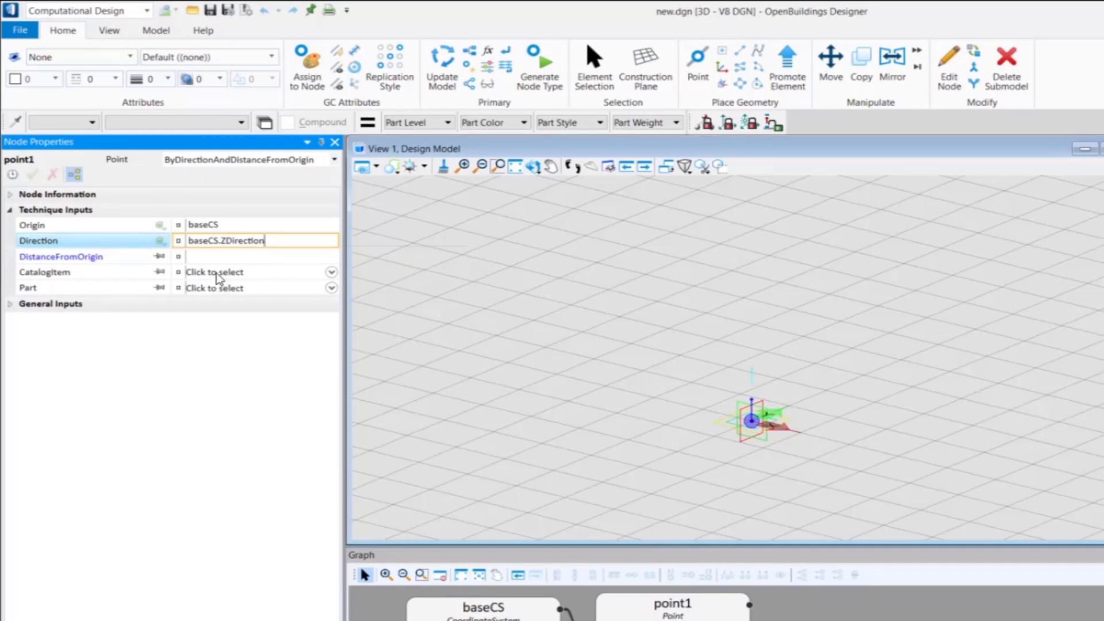
key(Tab)
text(()
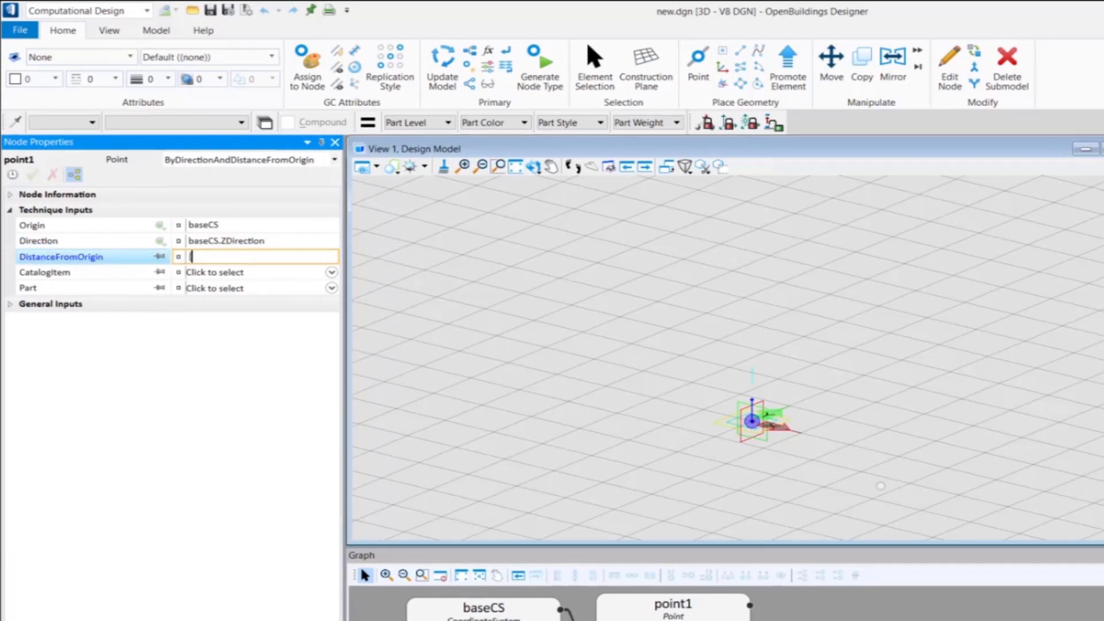
text(1000,2000,3000,4000)
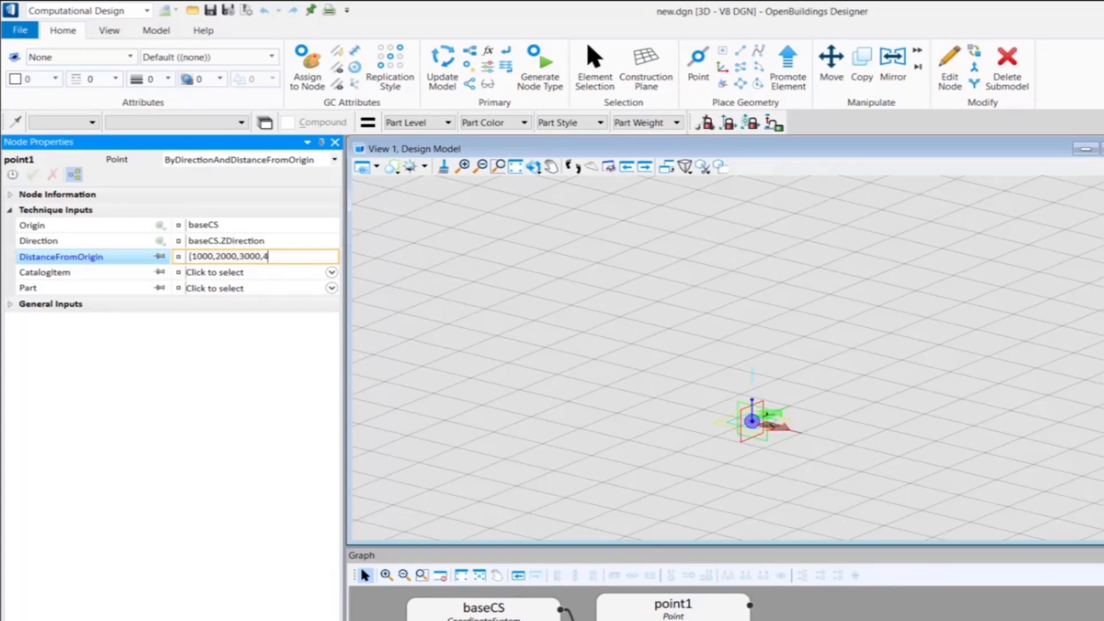
text())
click(442, 72)
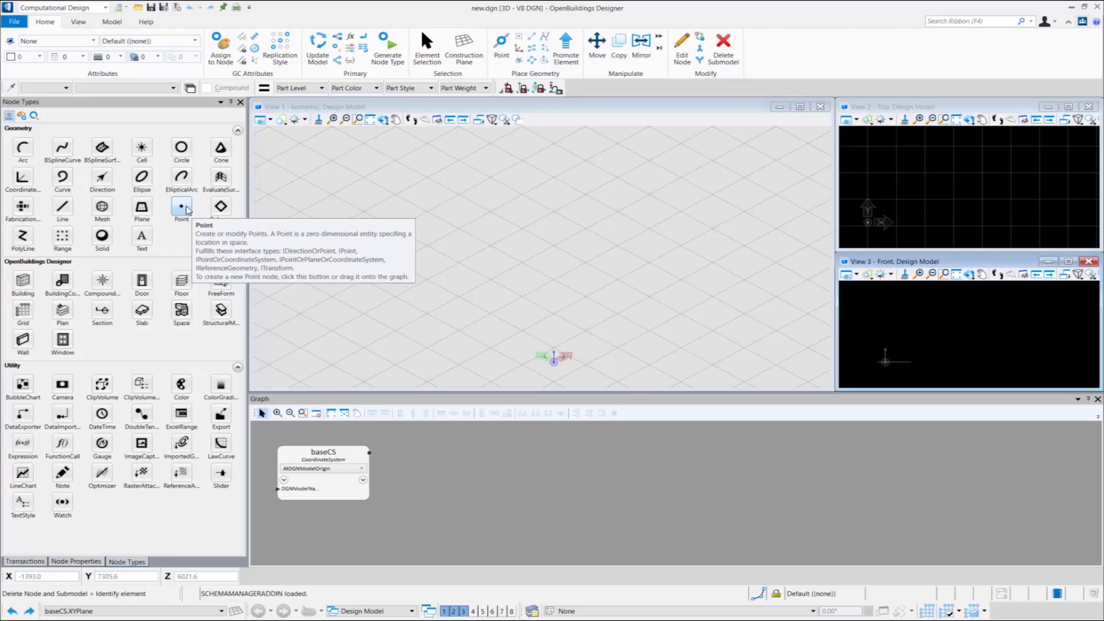
Step: Place a new point1 node beside baseCS using the ByCoordinatesFromExternalFile technique
click(181, 208)
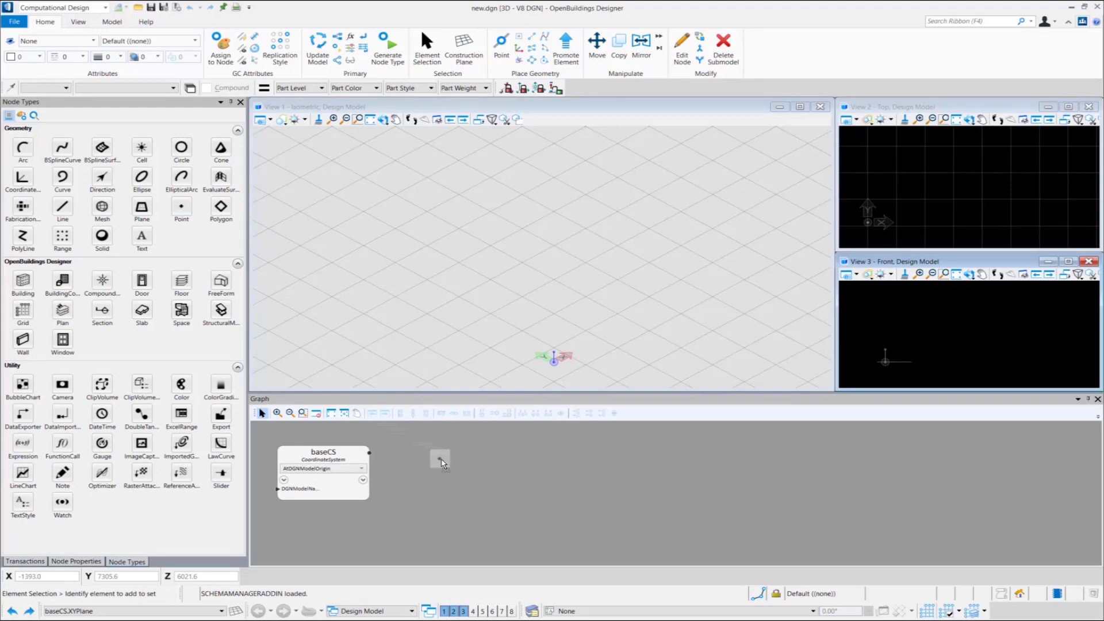
click(451, 463)
scroll(464, 478, up, 1)
click(464, 463)
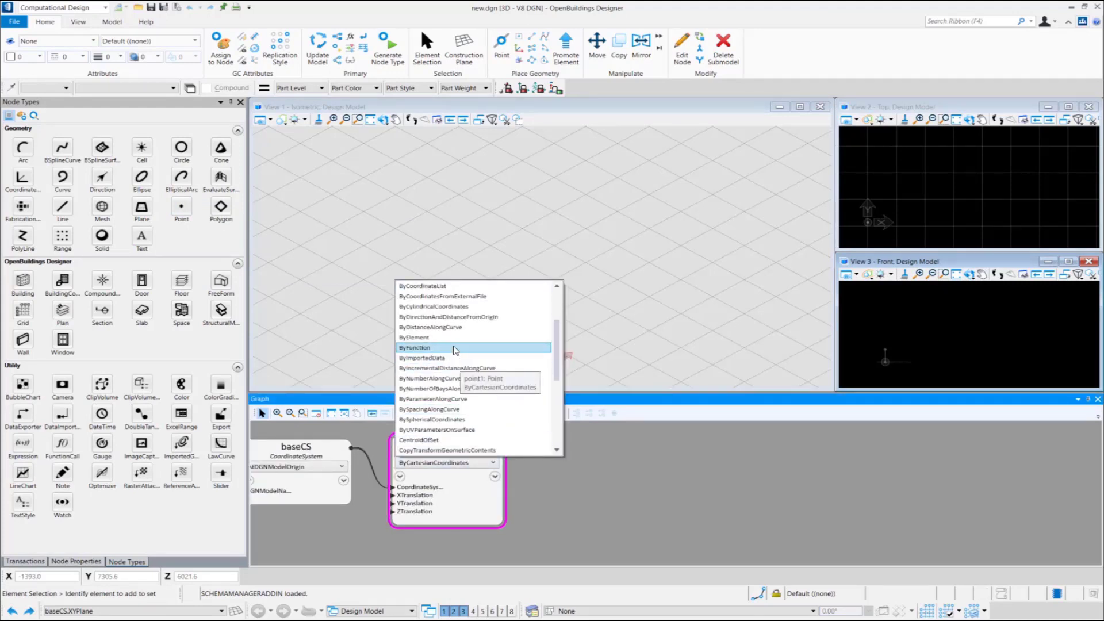
scroll(456, 349, up, 2)
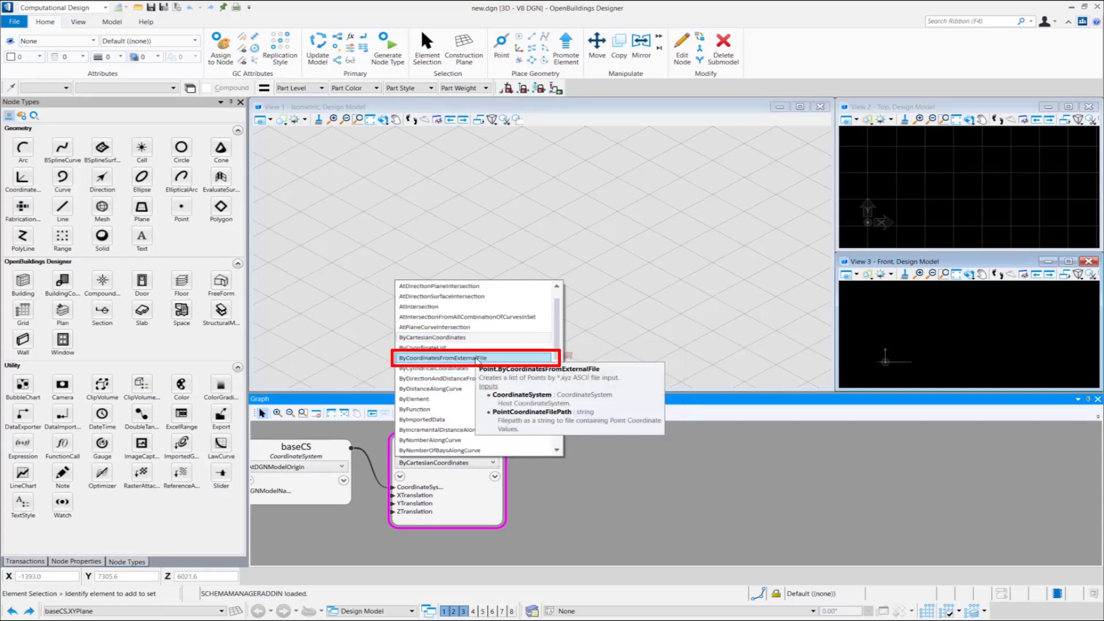
click(475, 358)
click(483, 497)
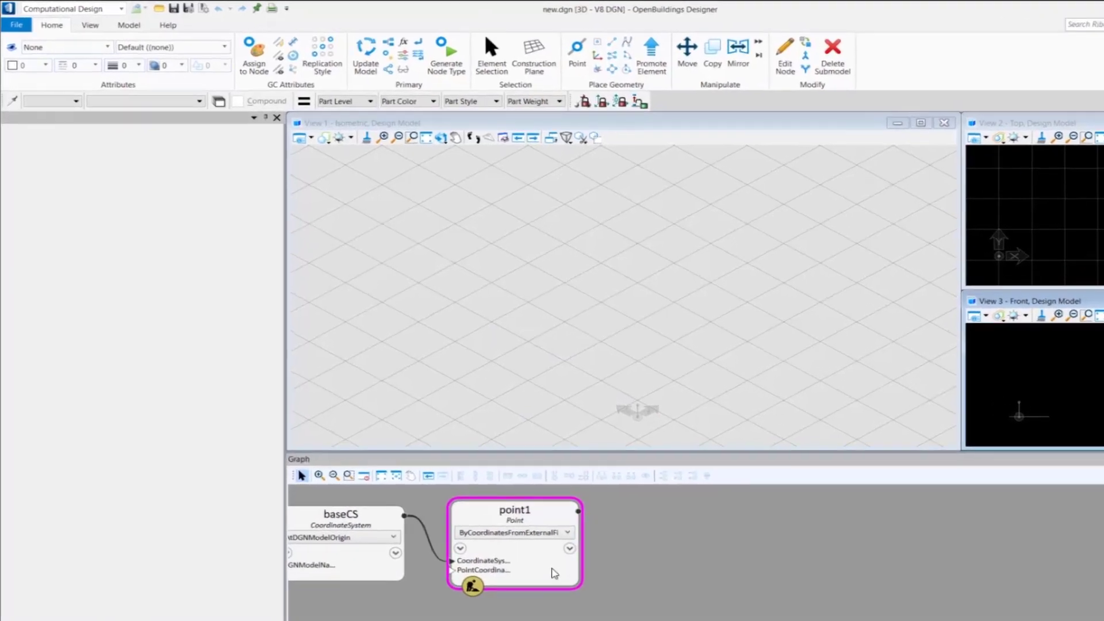
Step: Enter "coordinates.txt" as point1's PointCoordinateFilePath to generate points from the file
double_click(554, 573)
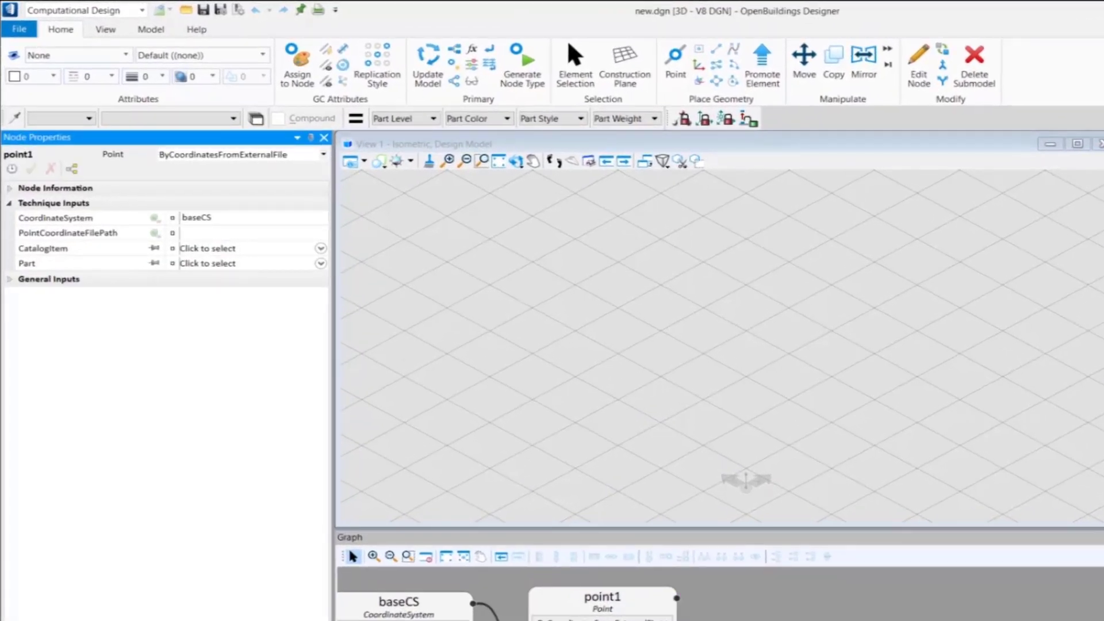
click(214, 232)
text(")
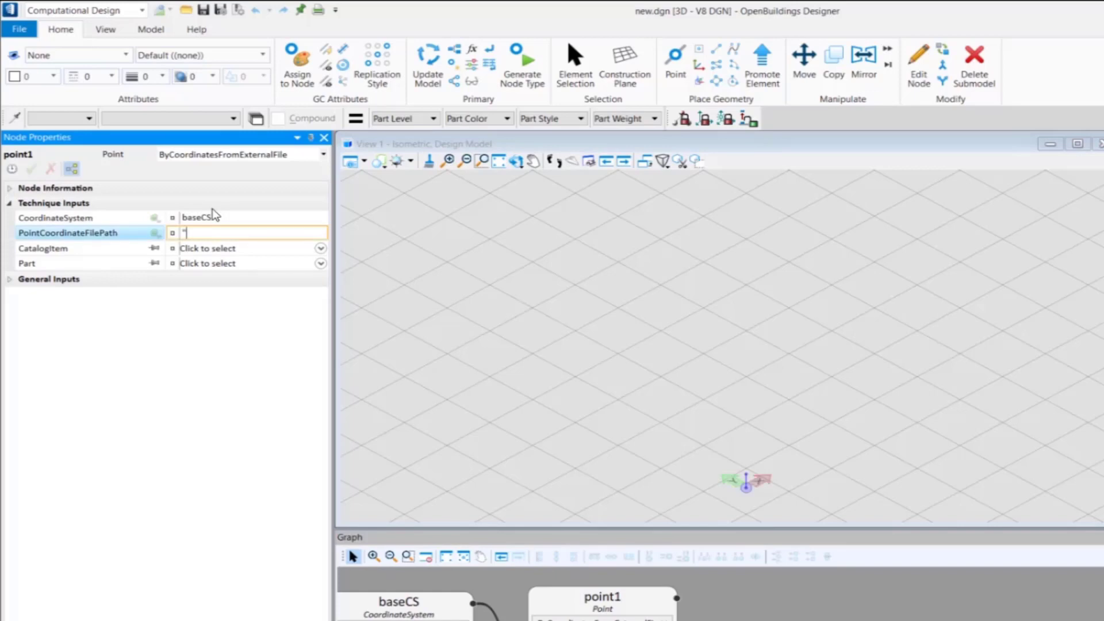
text(coordinates.txt)
text(")
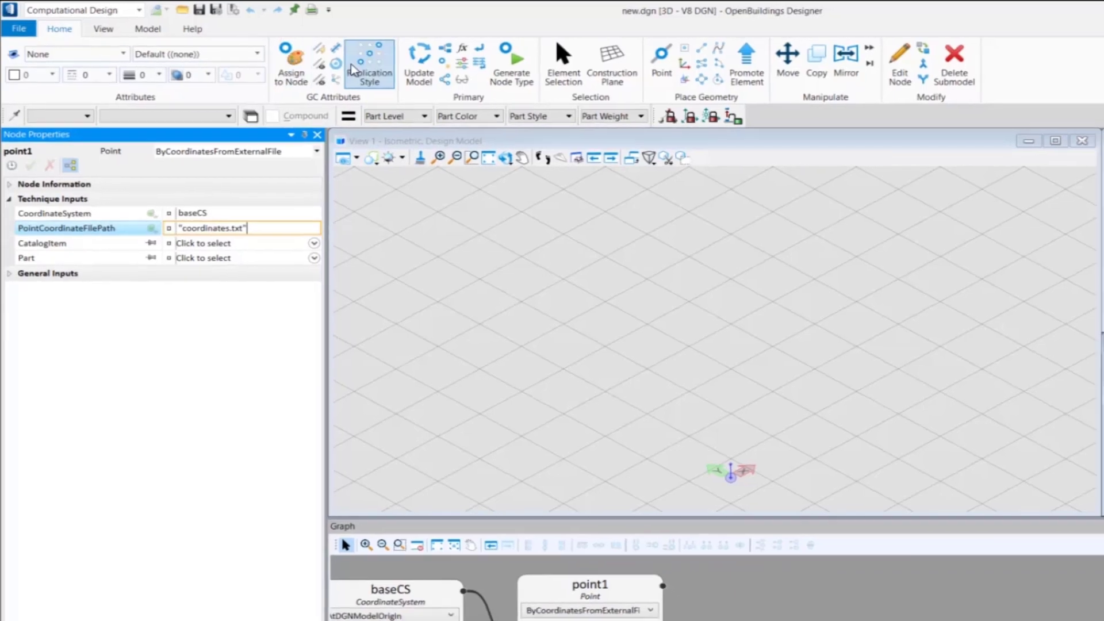
key(Return)
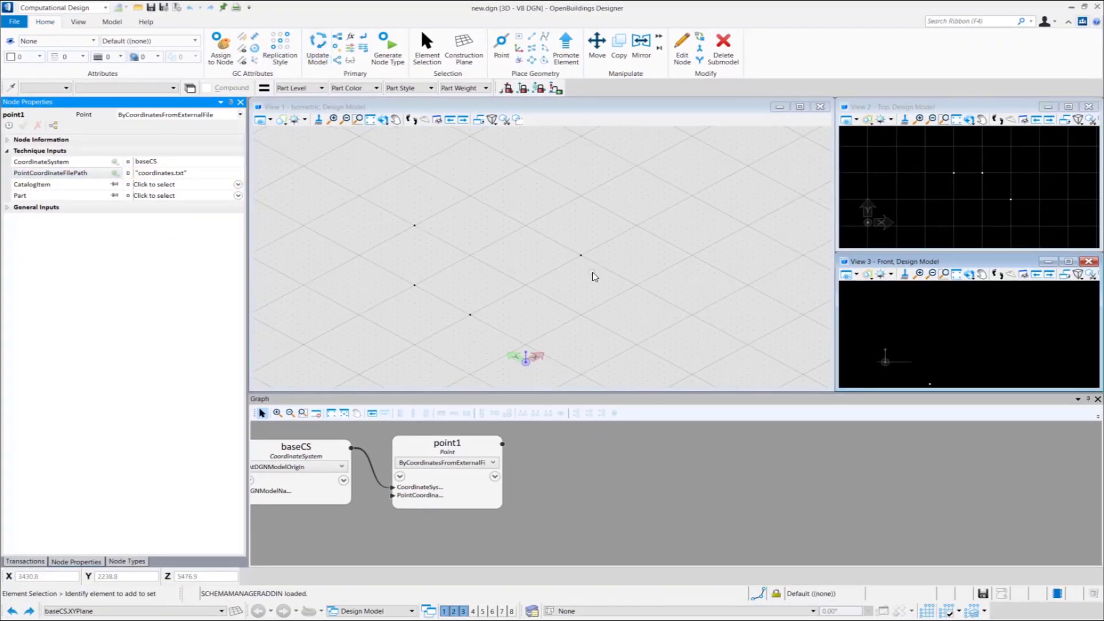
Step: Select point1 to highlight its four file-read points in magenta, zooming out in View 2
click(454, 497)
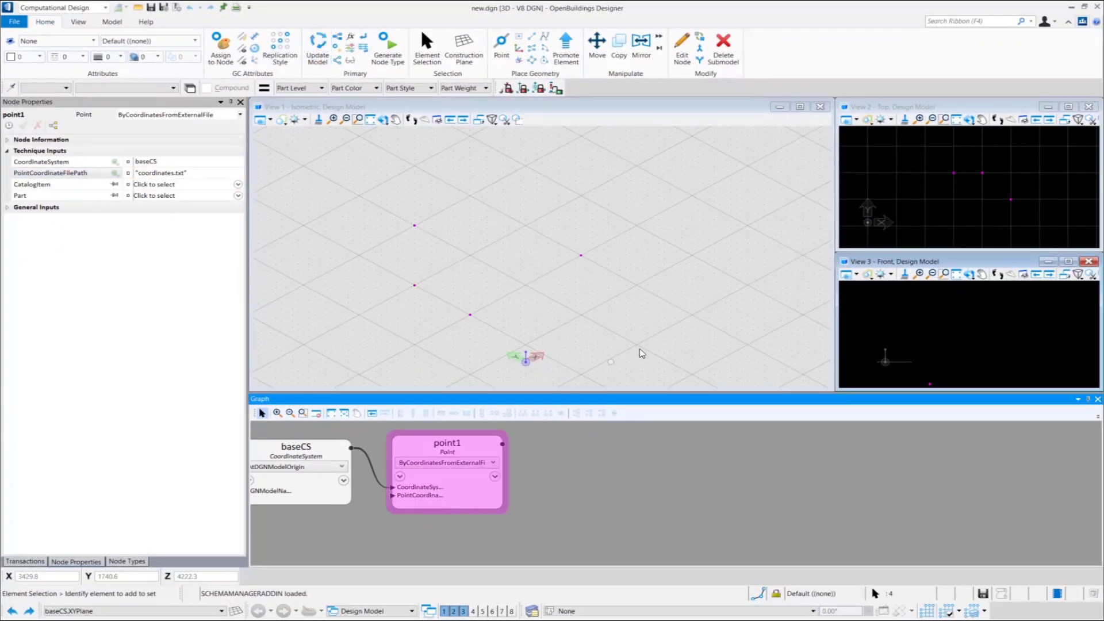
scroll(1004, 167, down, 3)
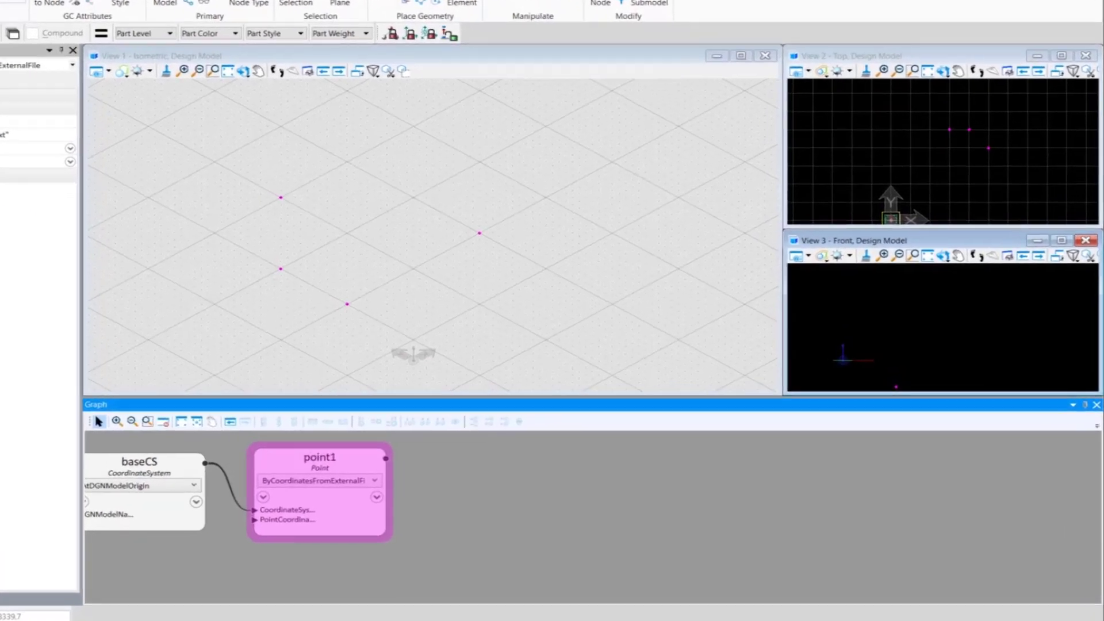
Step: Show coordinates.txt in Notepad with its four X,Y,Z rows, starting at 3000,5000,4000
key(alt+Tab)
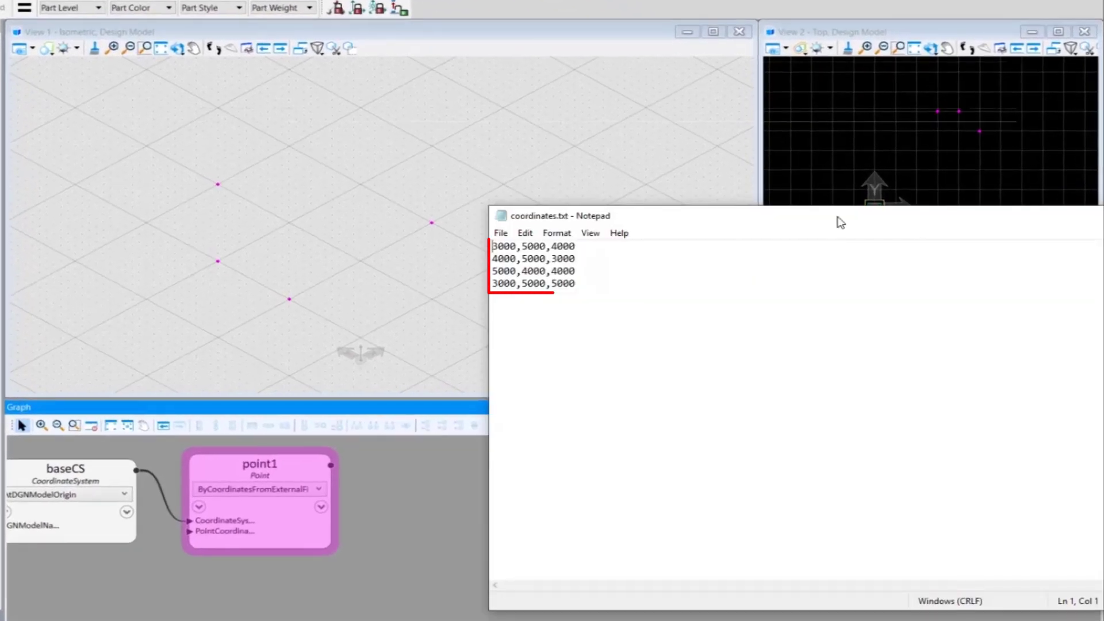